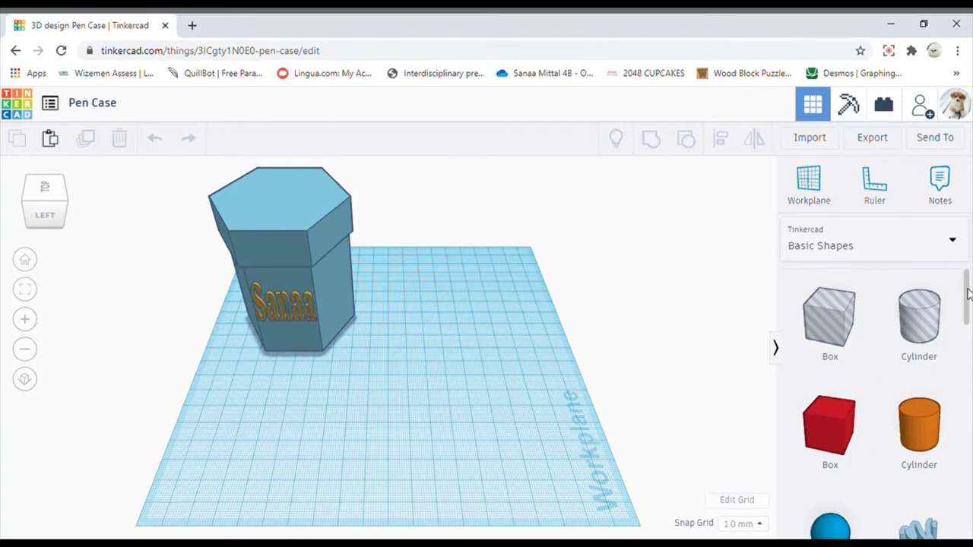
Add a hexagonal Polygon beside the pen case, widen its footprint and set it 79 mm tall.
left_click_drag(968, 294, 957, 405)
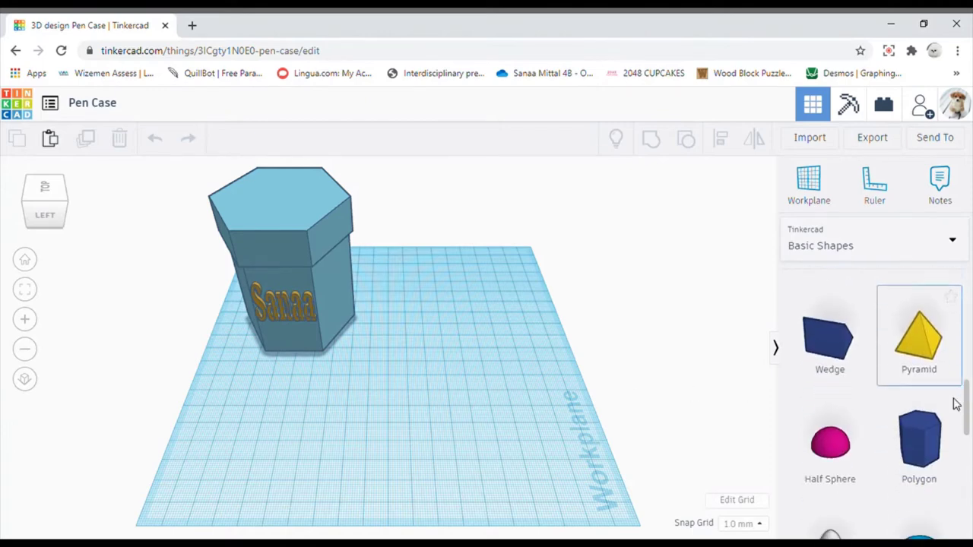
left_click_drag(899, 452, 434, 430)
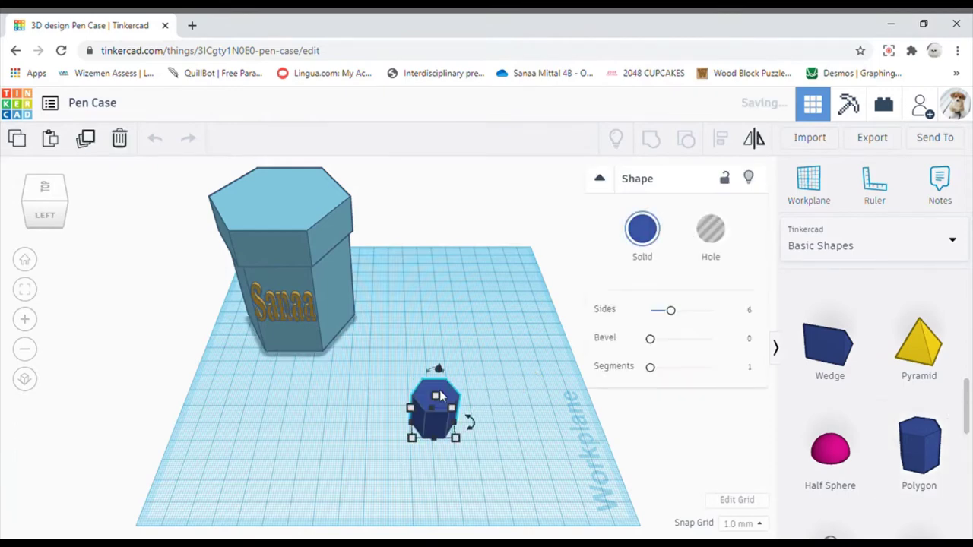
left_click_drag(436, 397, 449, 275)
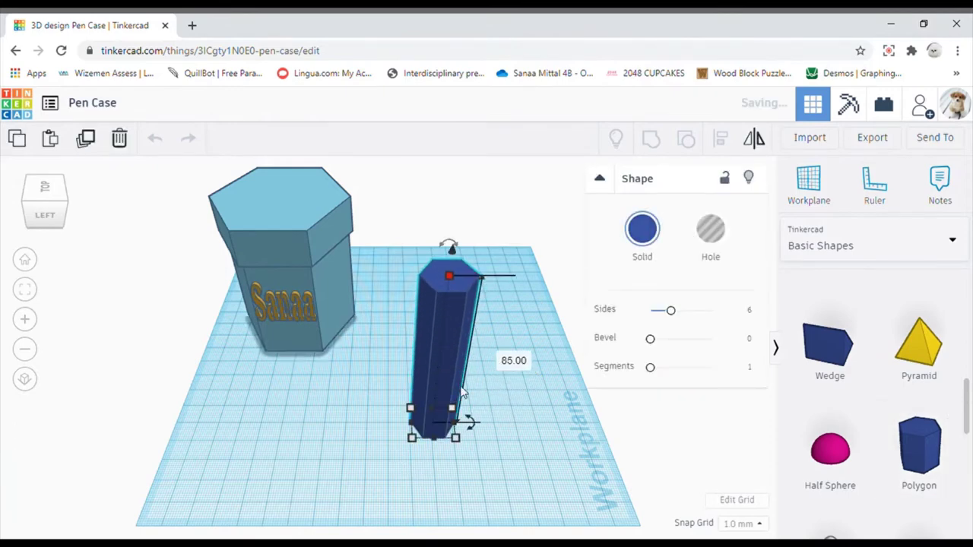
left_click_drag(454, 436, 541, 498)
left_click_drag(505, 306, 502, 318)
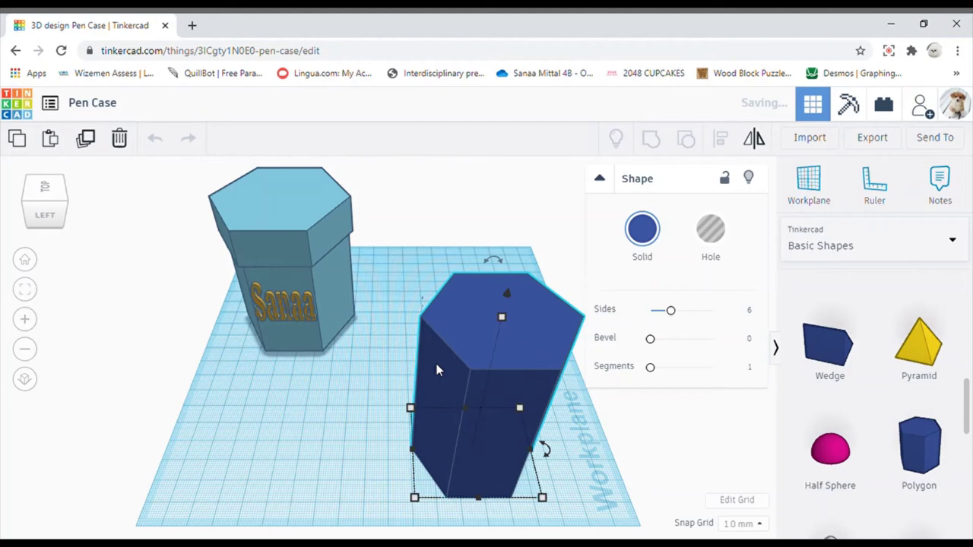
Duplicate the prism, shrink the copy to about 41 mm, centre it inside and make it a hole.
left_click(272, 402)
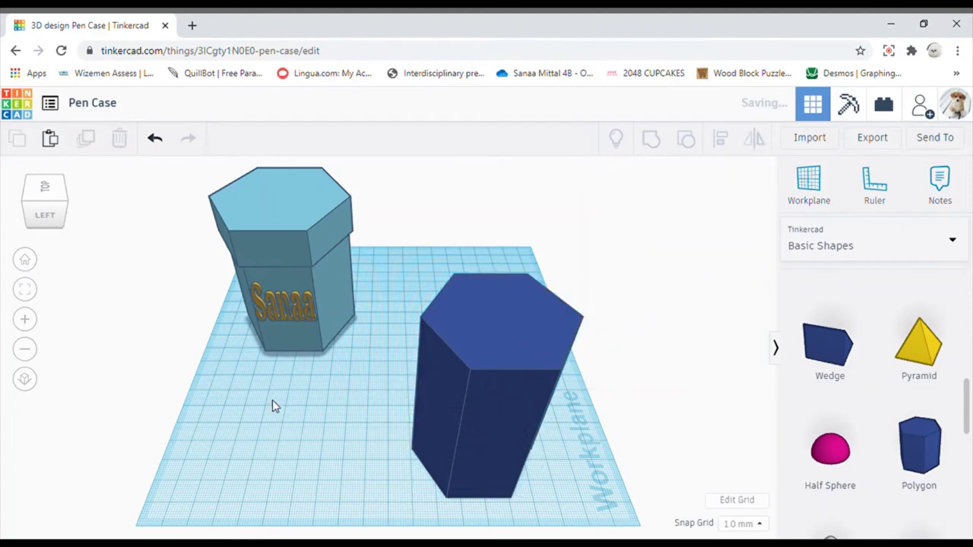
key("ctrl+z")
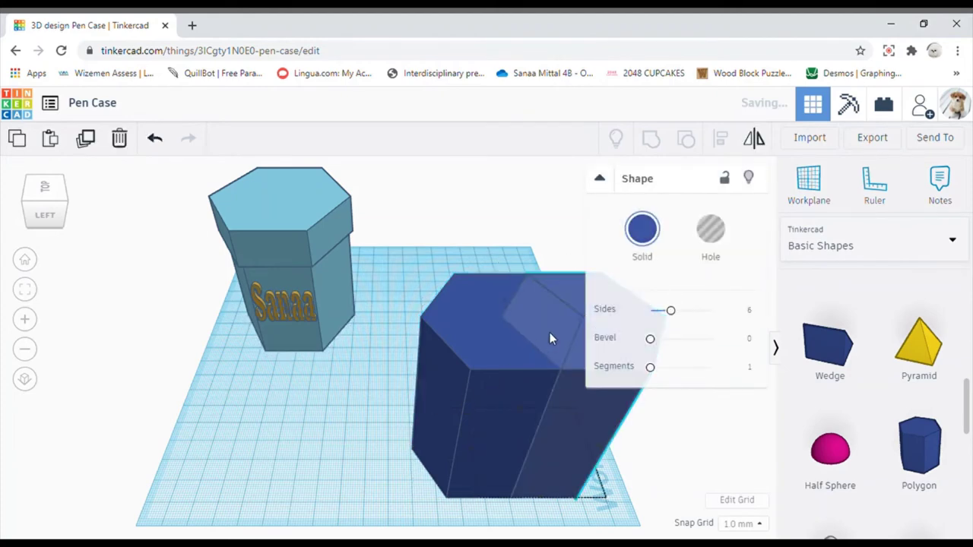
left_click_drag(550, 337, 464, 337)
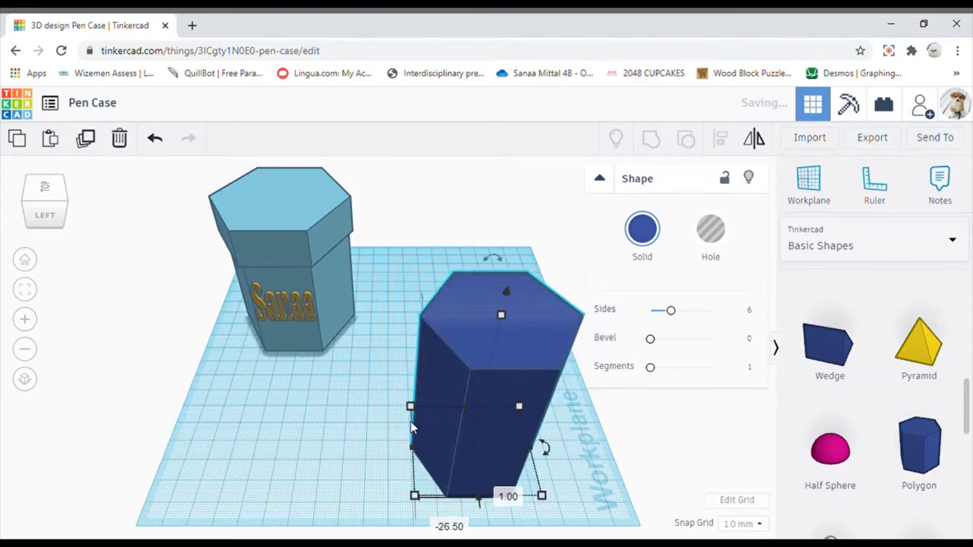
mouse_move(410, 406)
left_mouse_down()
mouse_move(446, 417)
mouse_move(430, 409)
mouse_move(445, 403)
mouse_move(427, 413)
left_mouse_up()
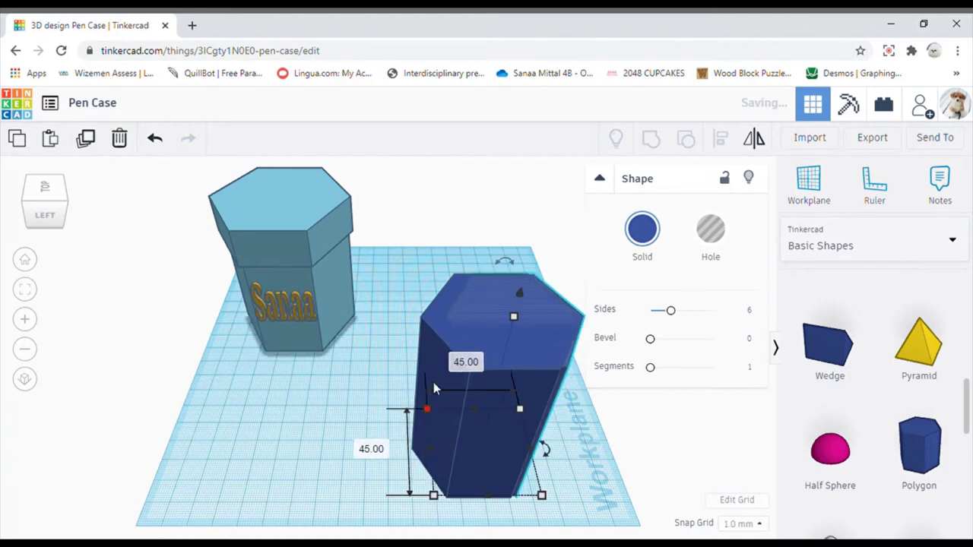
mouse_move(489, 301)
left_mouse_down()
mouse_move(472, 301)
mouse_move(484, 304)
mouse_move(477, 312)
left_mouse_up()
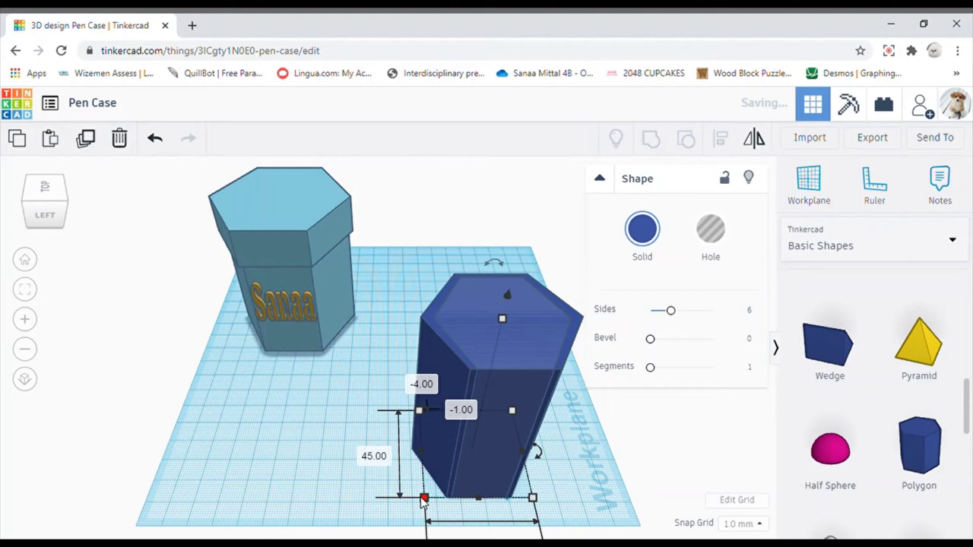
mouse_move(424, 498)
left_mouse_down()
mouse_move(428, 474)
mouse_move(428, 490)
left_mouse_up()
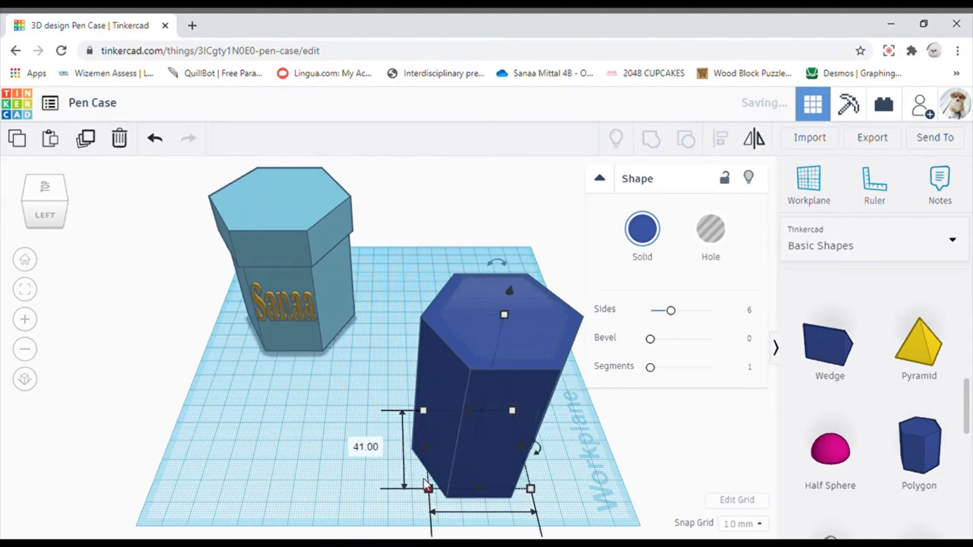
left_click_drag(475, 344, 476, 339)
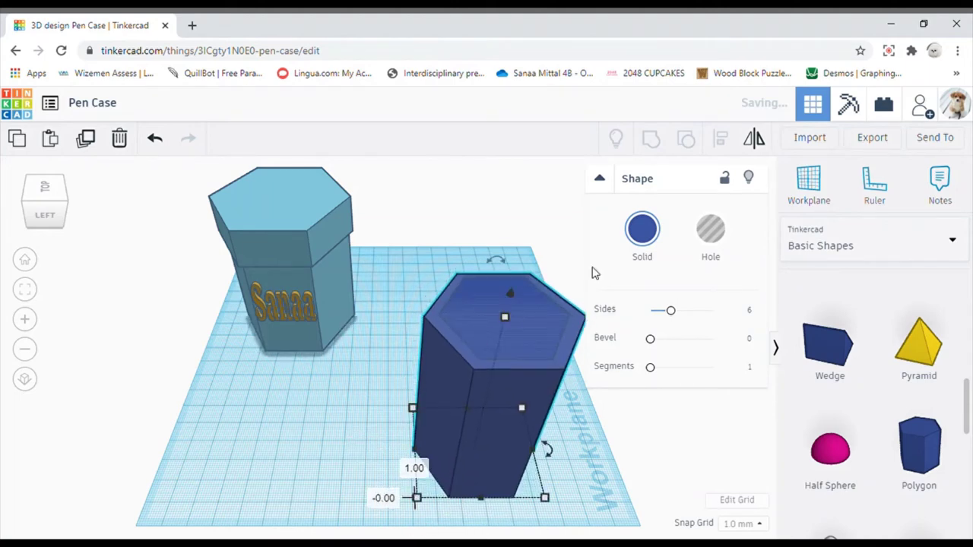
left_click(481, 325)
left_click(709, 232)
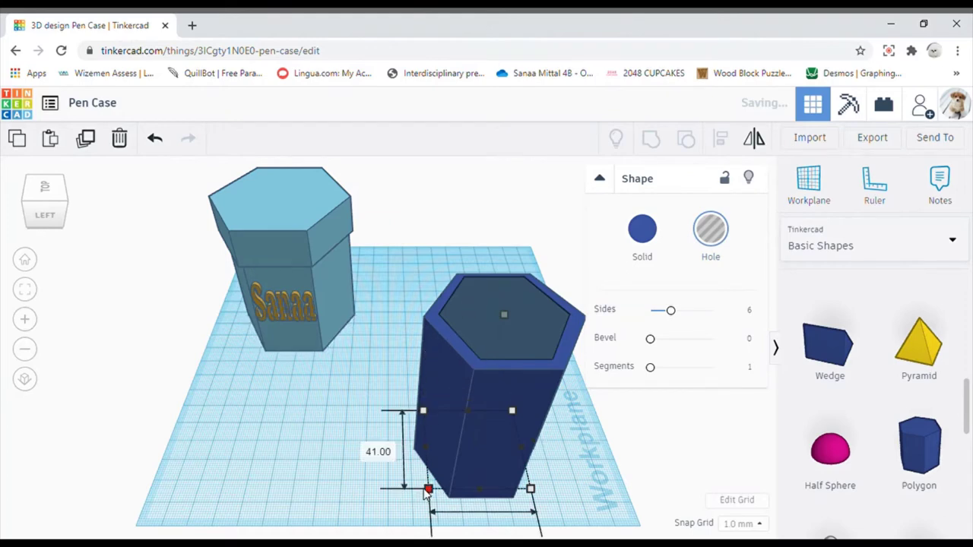
Widen the hexagonal hole to 43 mm, raise it to 6 mm, and select it with the prism.
left_click_drag(428, 490, 426, 491)
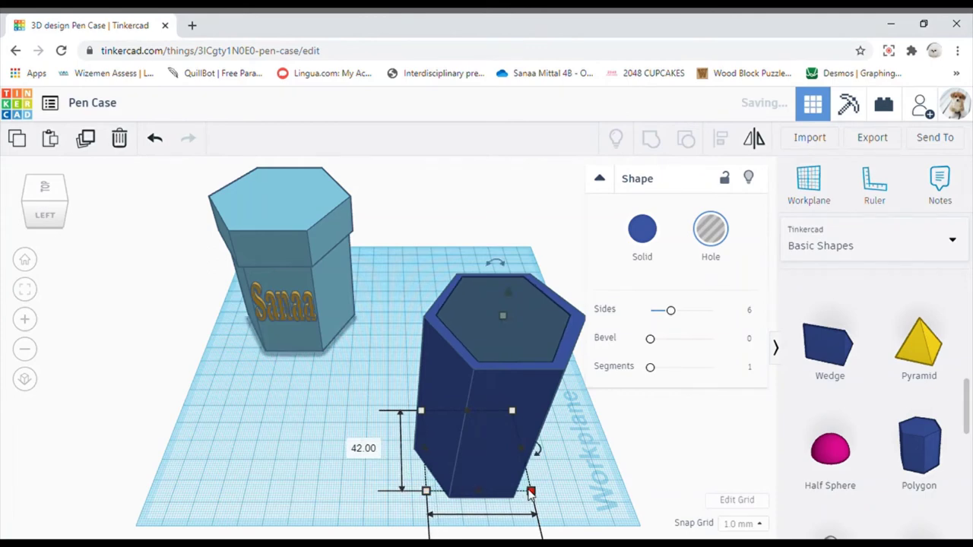
left_click_drag(530, 492, 539, 494)
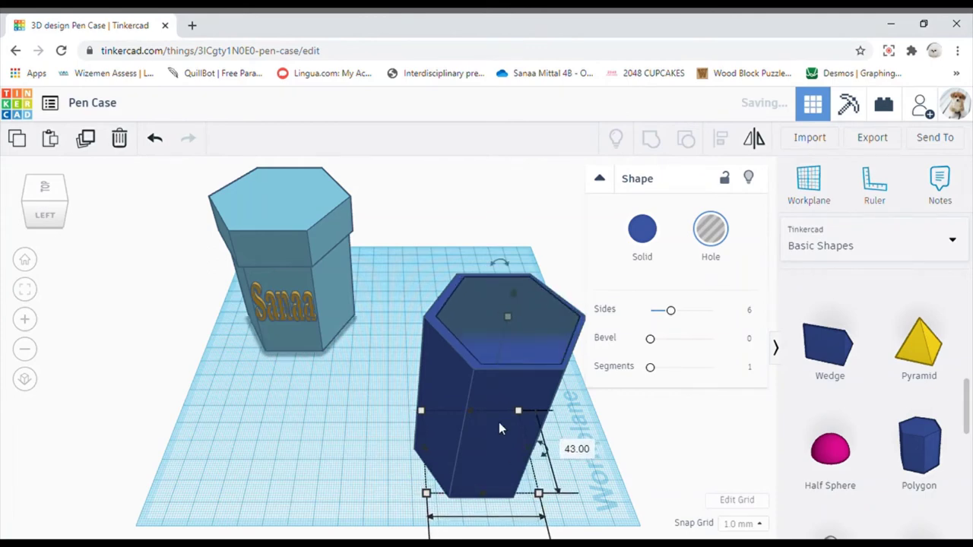
key("ctrl+Up")
key("ctrl+Up")
key("ctrl+Up")
key("ctrl+Up")
key("ctrl+Up")
key("ctrl+Up")
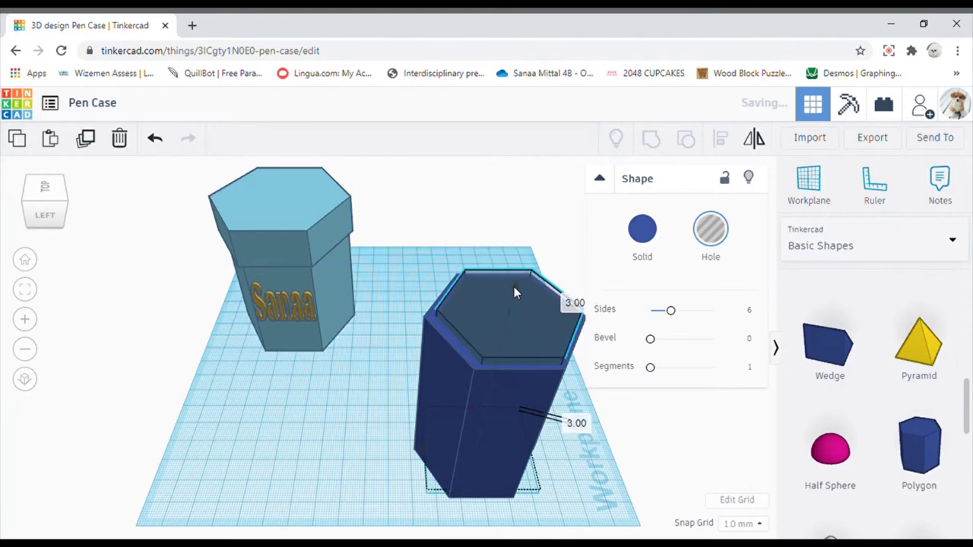
key("ctrl+Up")
key("ctrl+Down")
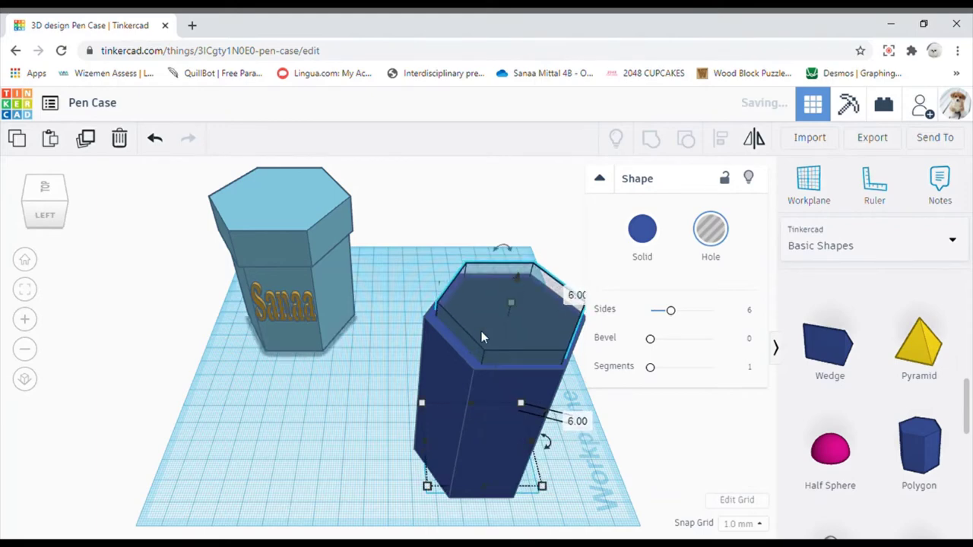
left_click(468, 394, "shift")
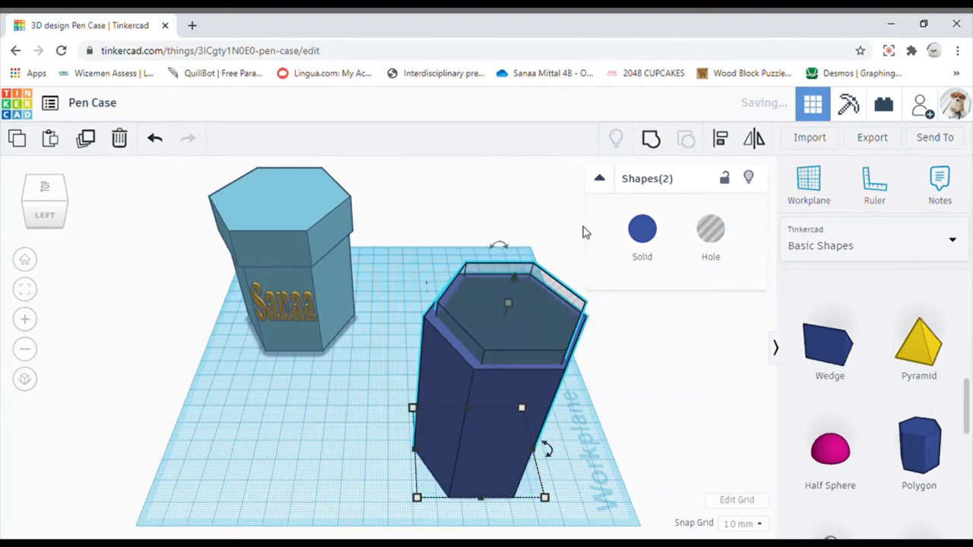
Group the hole with the prism and move the hollow container toward the workplane centre.
left_click(651, 139)
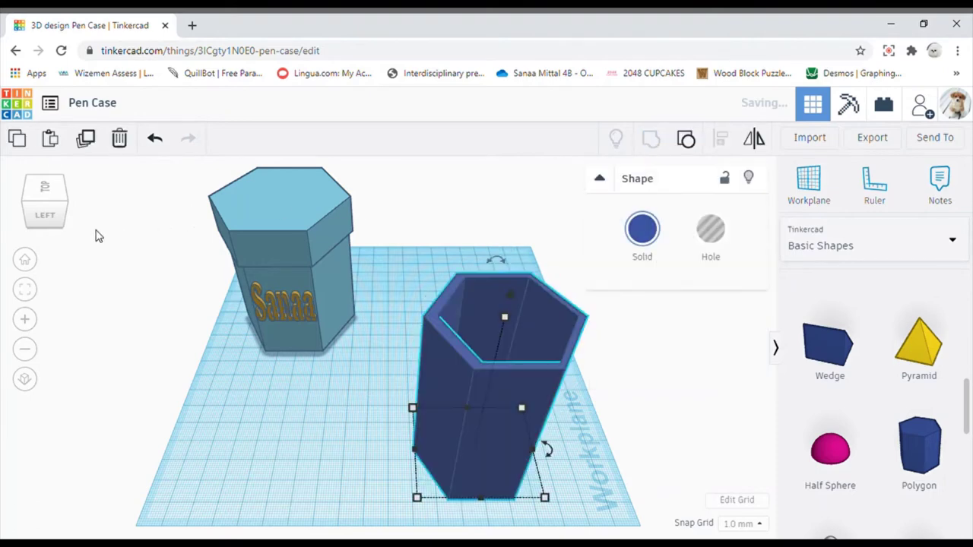
left_click(45, 194)
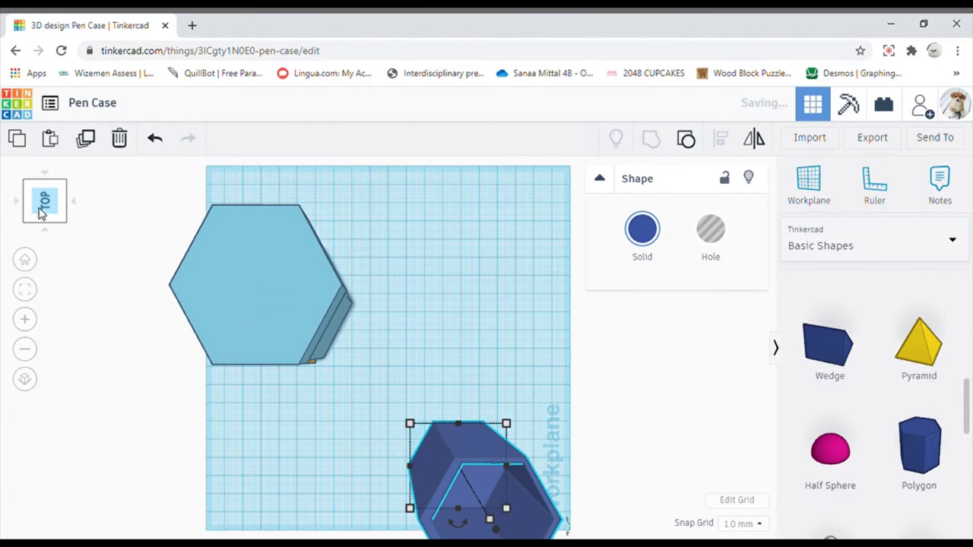
left_click_drag(453, 494, 422, 396)
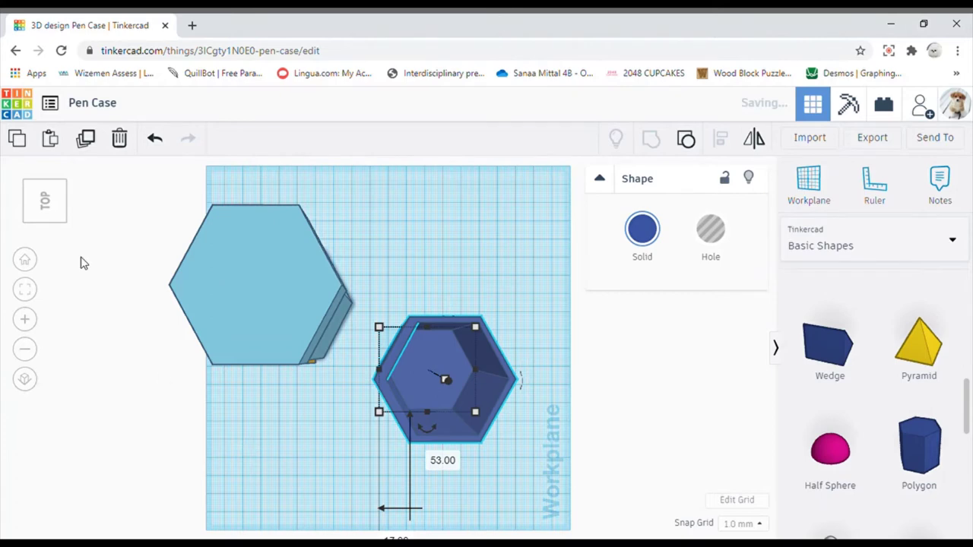
left_click(42, 226)
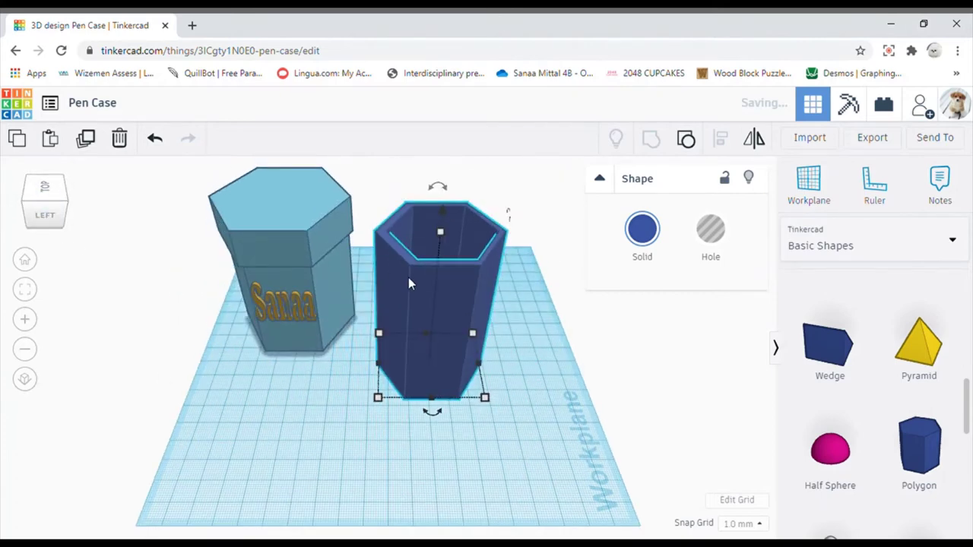
Paste a copy of the hollow container, shorten it to 31 mm and place it forward-left.
left_click(296, 445)
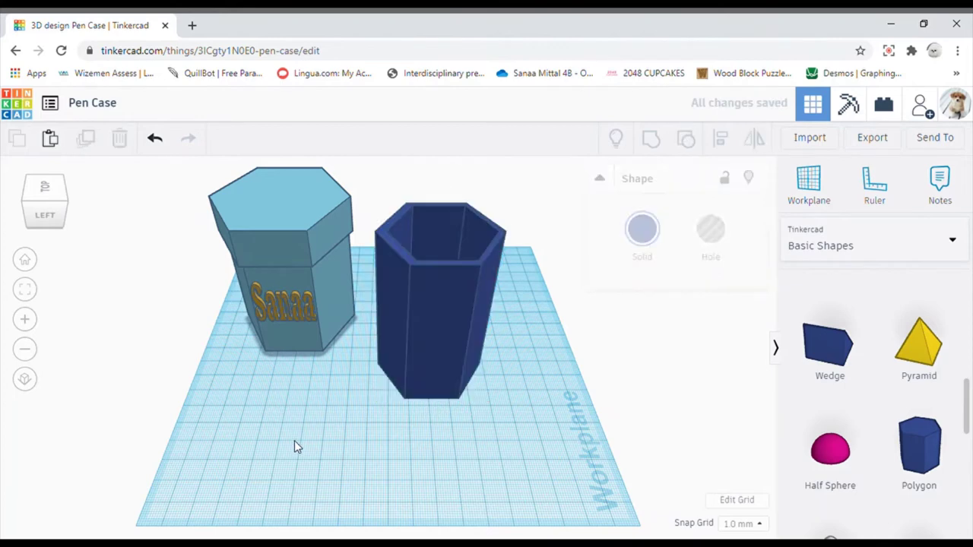
key("ctrl+v")
left_click_drag(515, 276, 460, 334)
left_click_drag(453, 287, 452, 378)
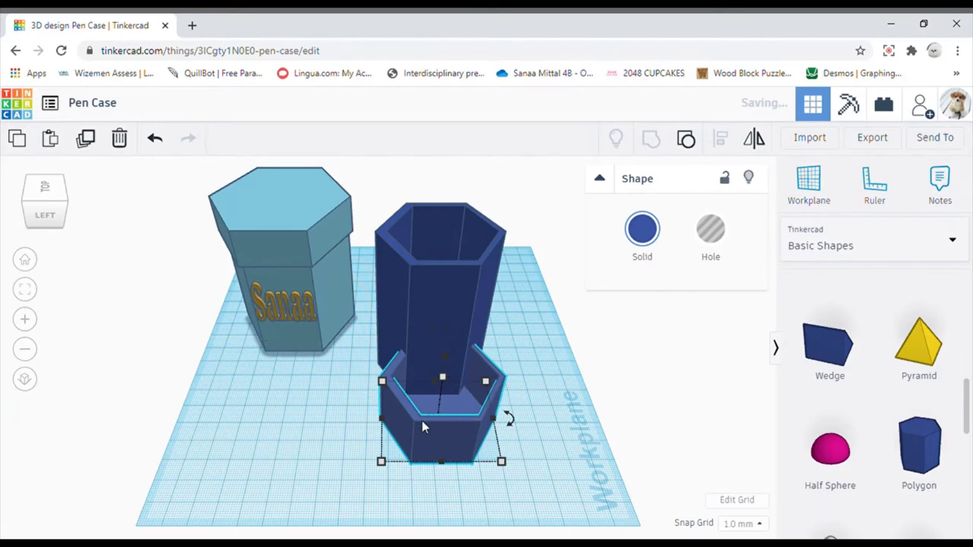
left_click_drag(424, 428, 285, 466)
left_click(223, 458)
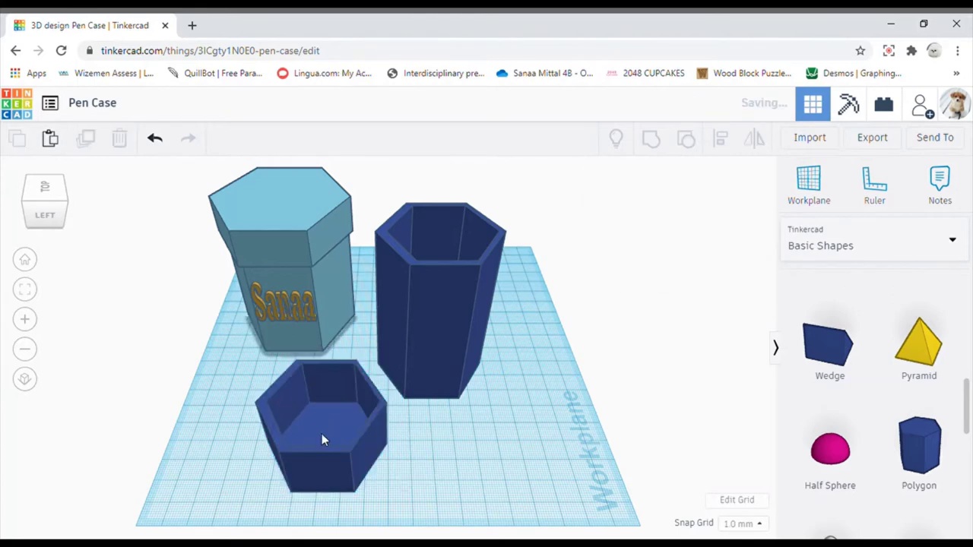
Reduce the copy to 20 mm tall and flip it upside down about 179°.
left_click(323, 433)
left_click_drag(323, 405, 323, 417)
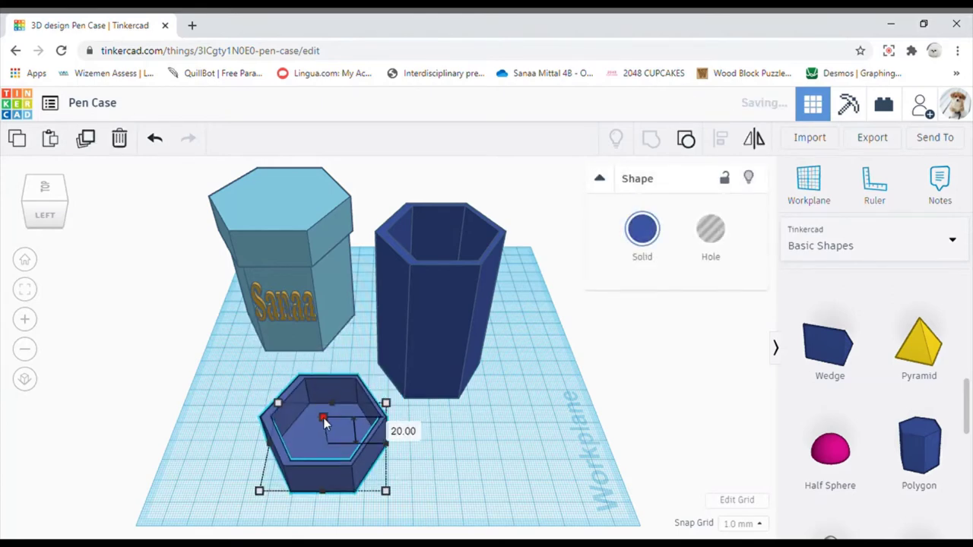
left_click_drag(327, 365, 336, 446)
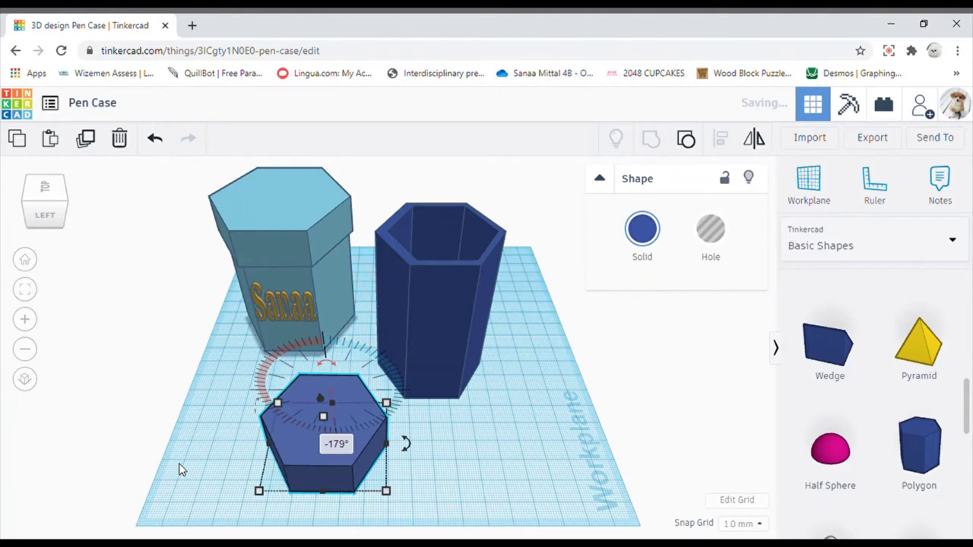
Set the flipped lid on top of the container and widen it to about 56 mm.
left_click(182, 466)
left_click_drag(314, 396, 438, 207)
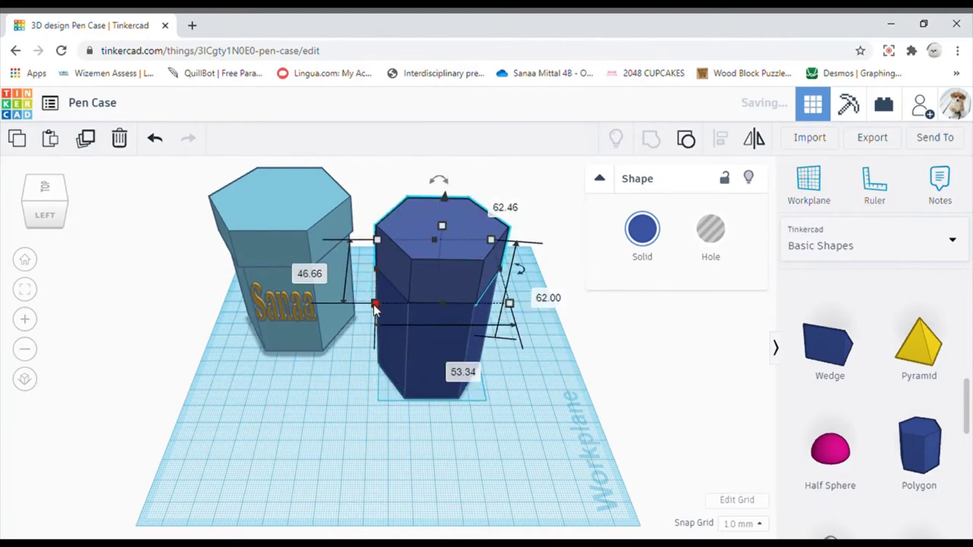
left_click_drag(372, 306, 366, 307)
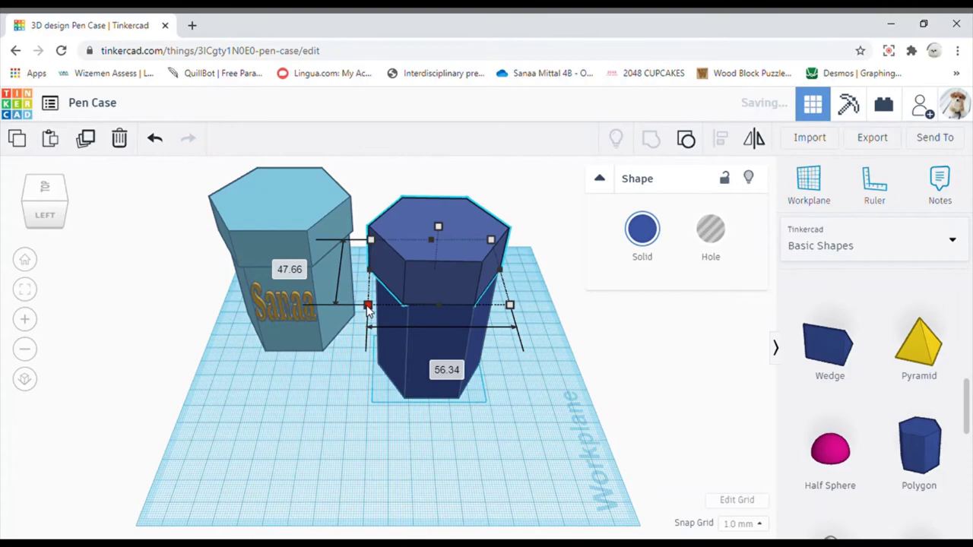
left_click(67, 194)
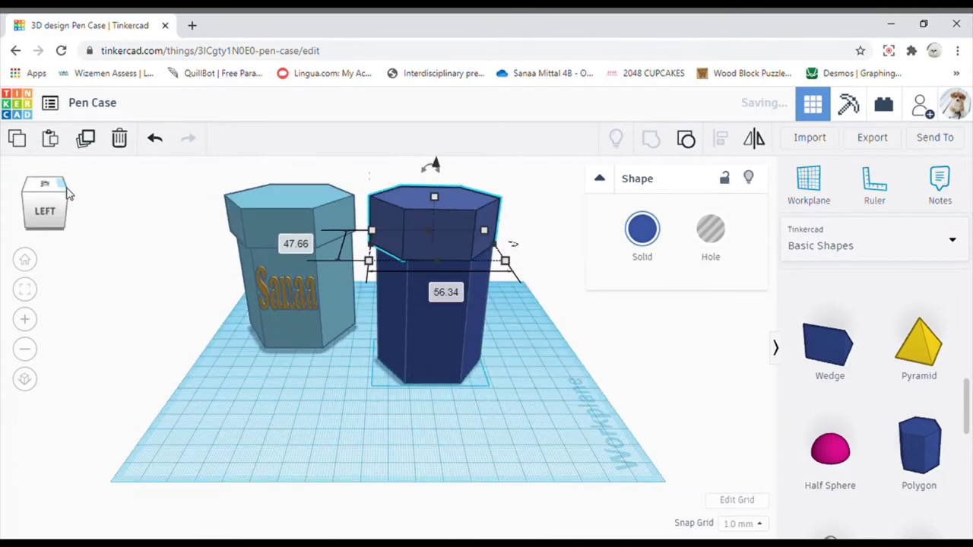
left_click(66, 194)
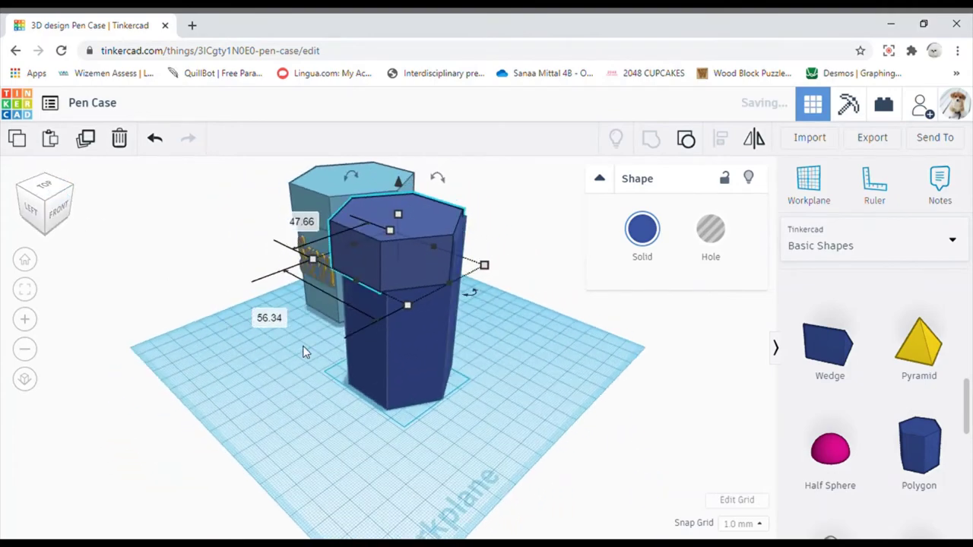
left_click_drag(389, 230, 396, 232)
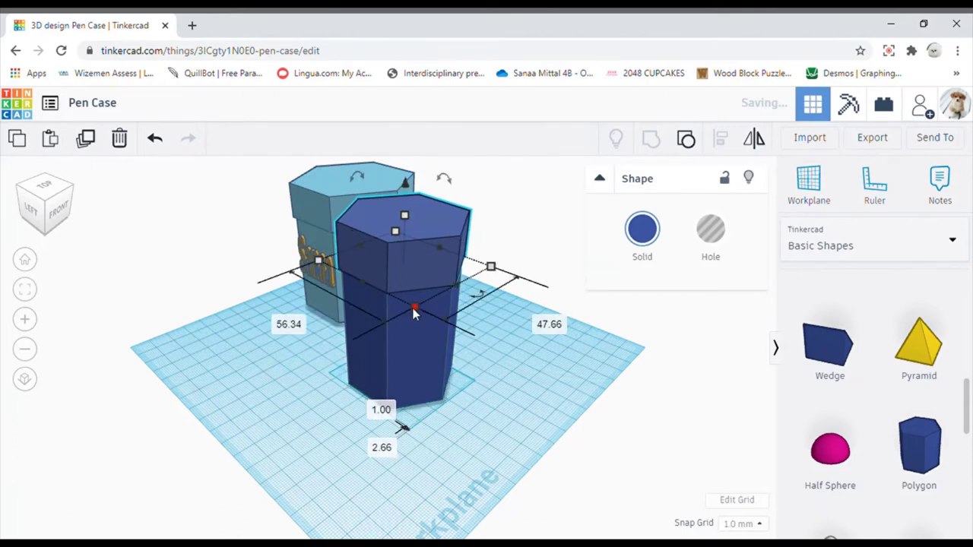
left_click_drag(413, 308, 408, 312)
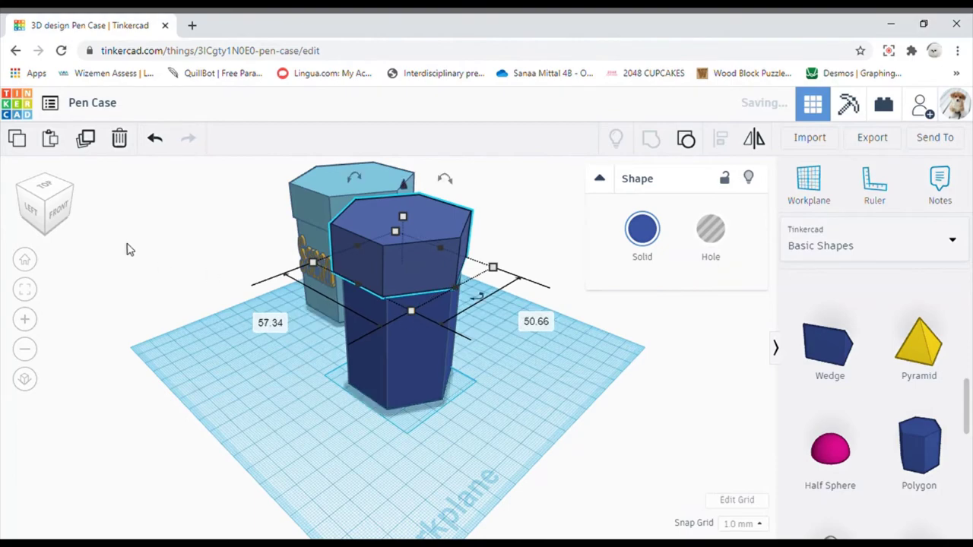
Line the lid up with the case, checking alignment from top and edge views.
left_click(58, 201)
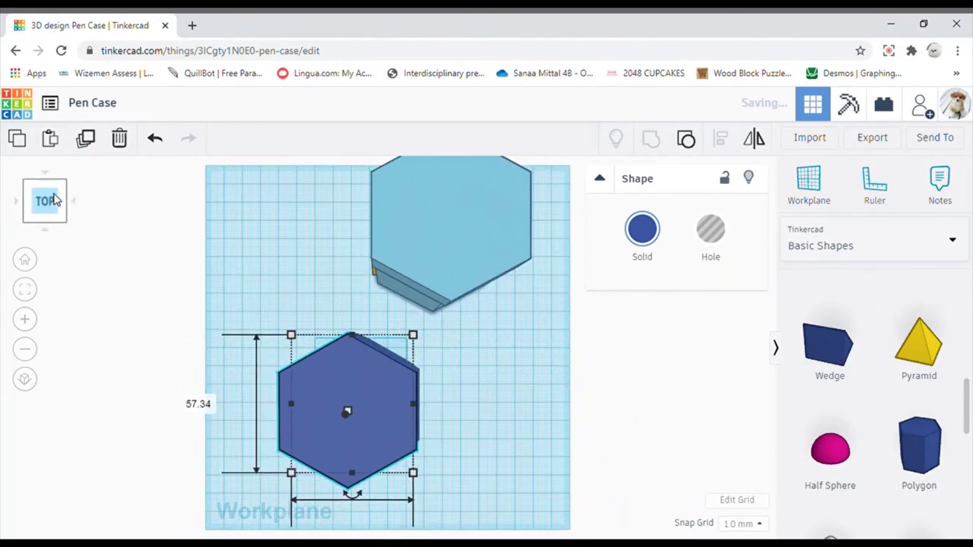
left_click(61, 221)
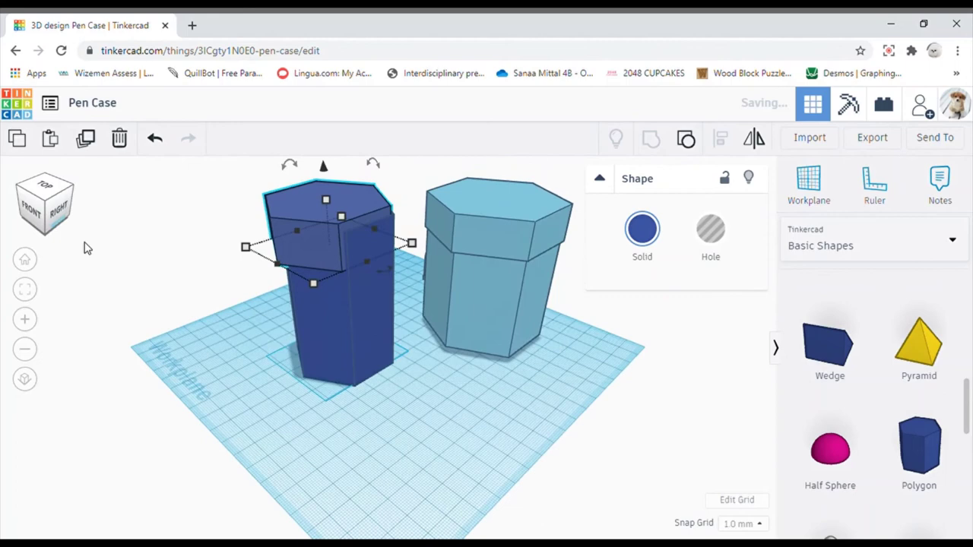
left_click_drag(302, 216, 311, 221)
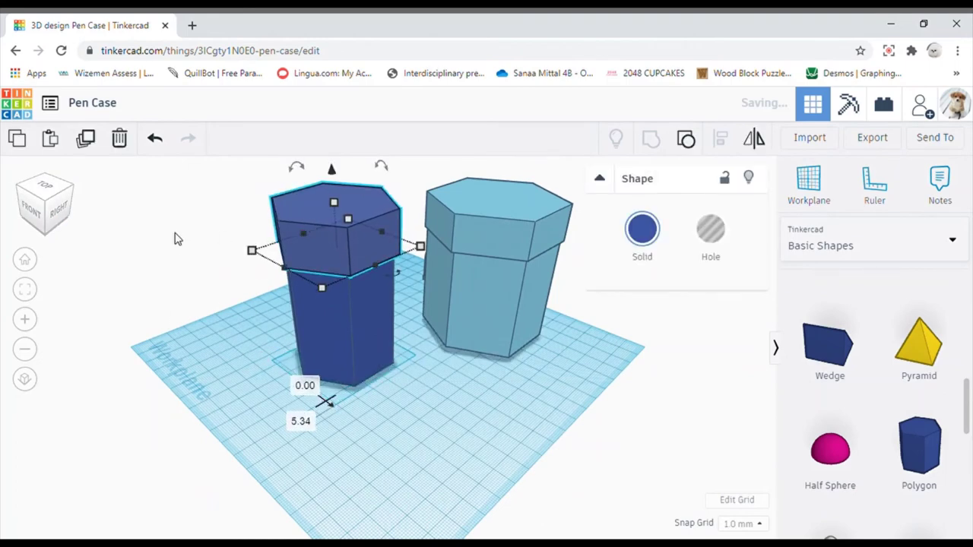
left_click(25, 192)
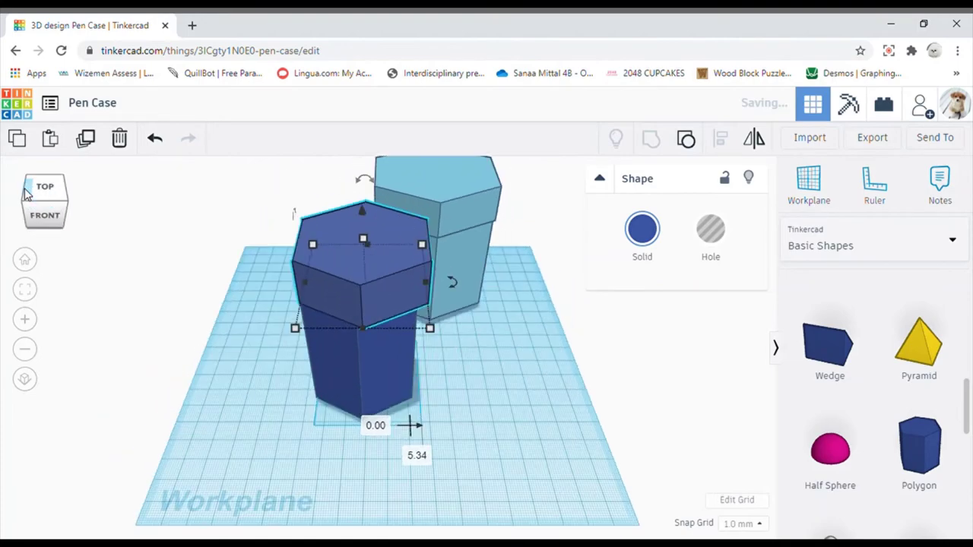
left_click(26, 192)
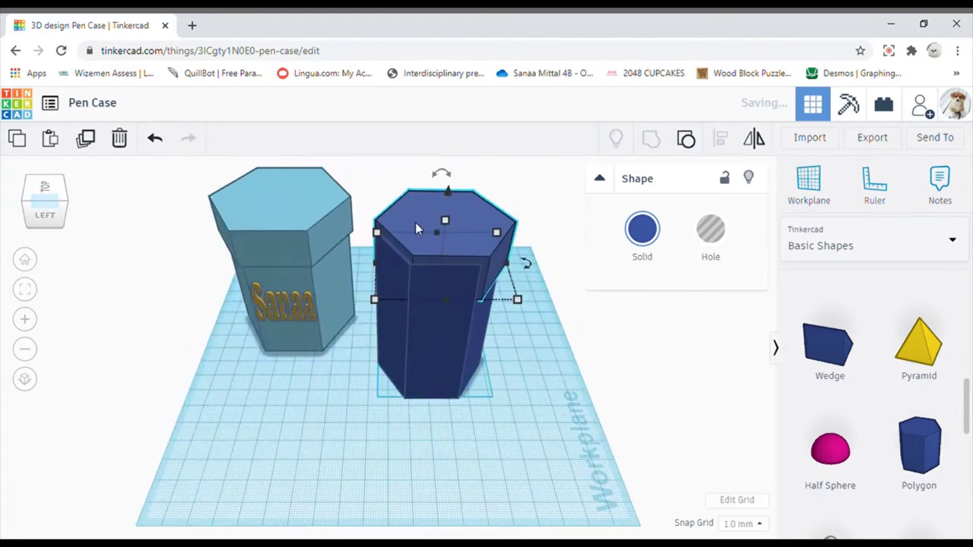
left_click_drag(415, 222, 412, 228)
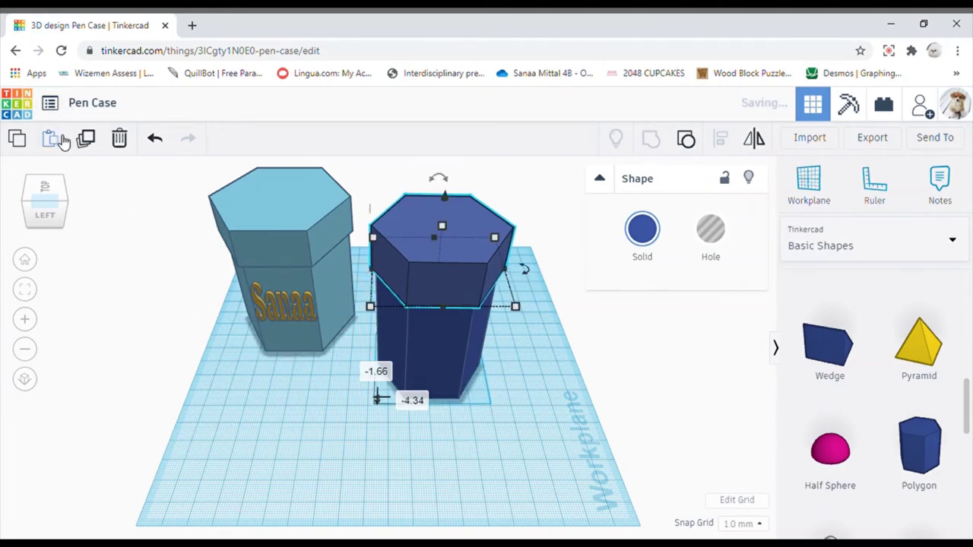
Inspect the fit from both sides, then move the lid forward off the case onto the workplane.
left_click(59, 181)
left_click(63, 186)
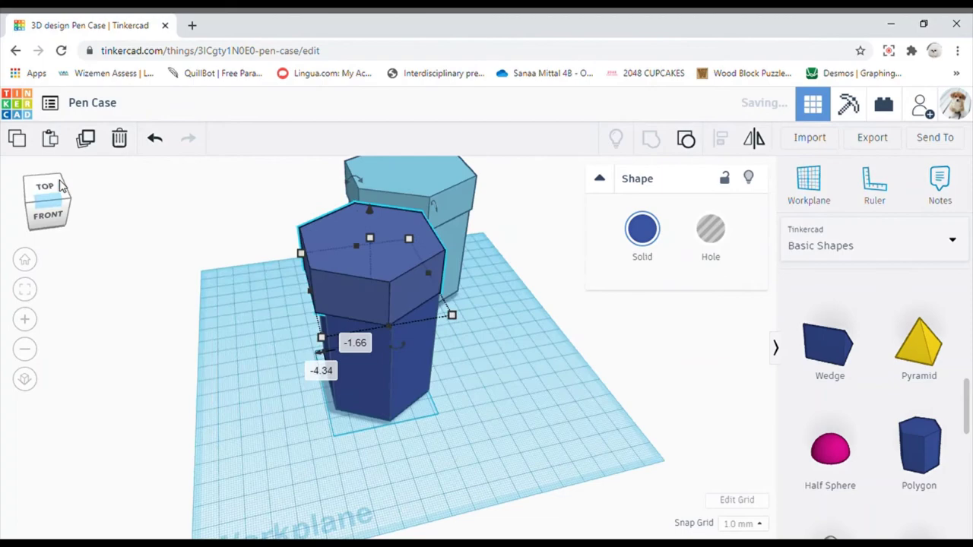
left_click(62, 186)
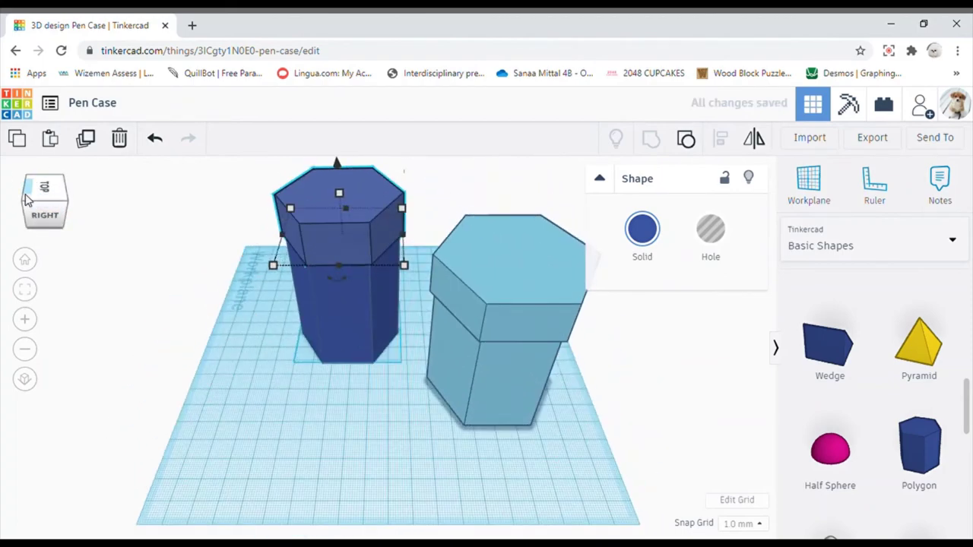
left_click(28, 196)
left_click(28, 197)
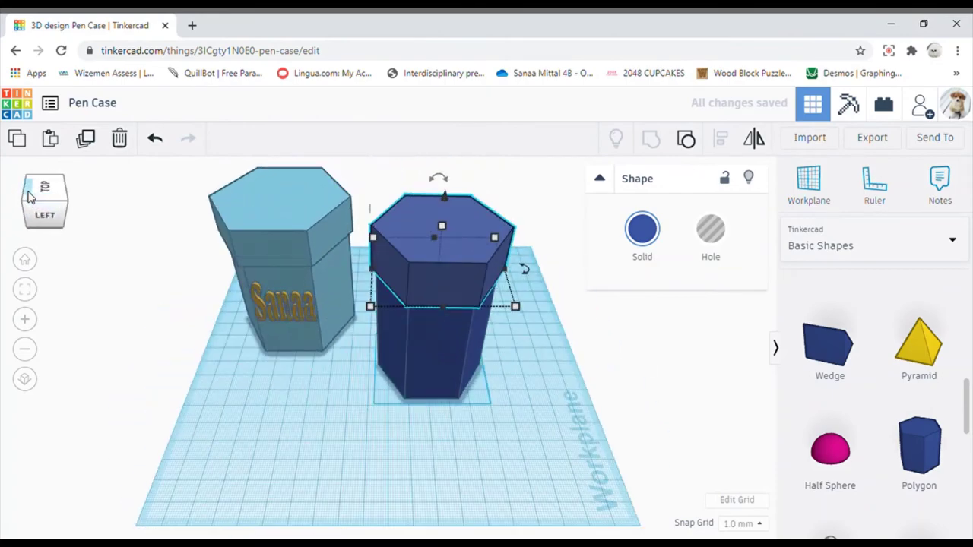
left_click(297, 433)
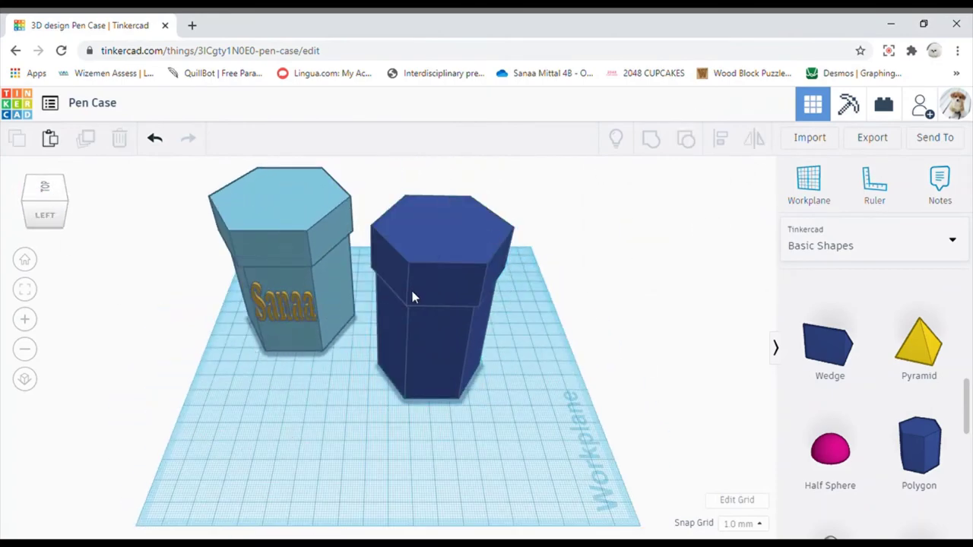
left_click_drag(416, 276, 249, 446)
left_click_drag(279, 327, 317, 399)
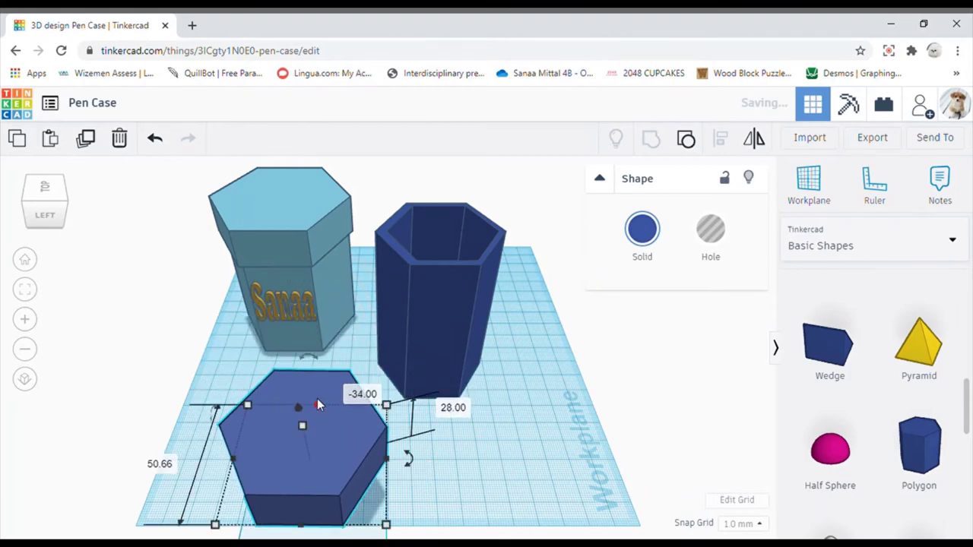
left_click(501, 408)
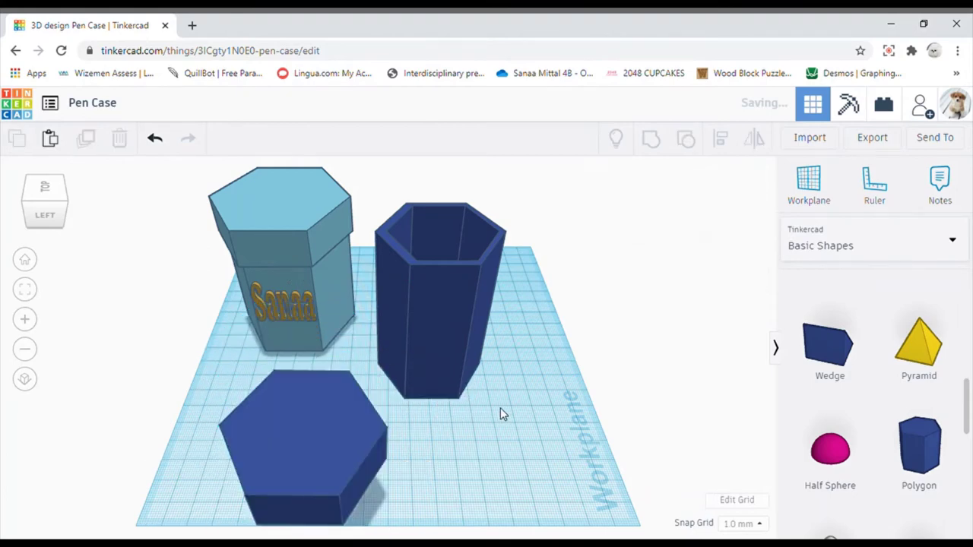
Place a Text shape from Text and numbers, lay it flat, and change its wording to the owner's name.
left_click(834, 253)
left_click(817, 321)
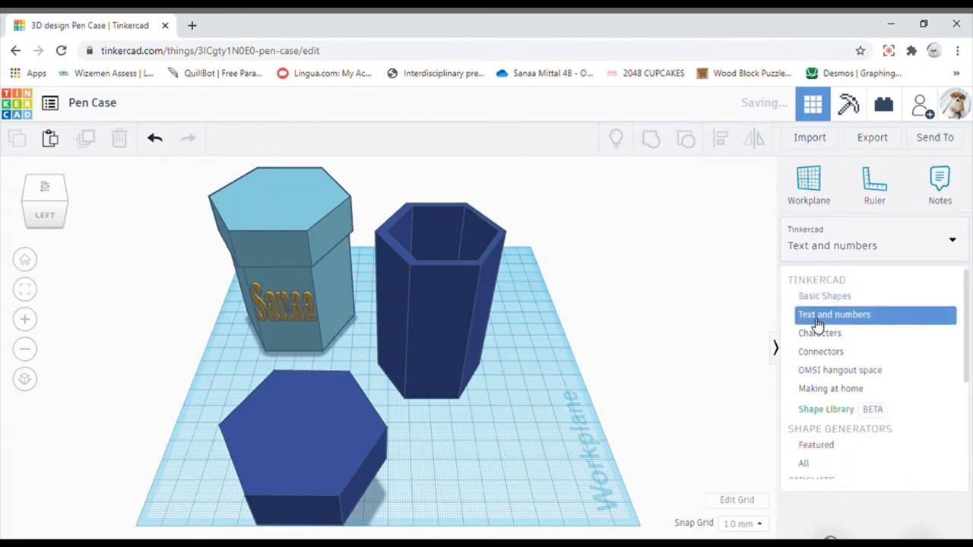
left_click_drag(728, 351, 509, 447)
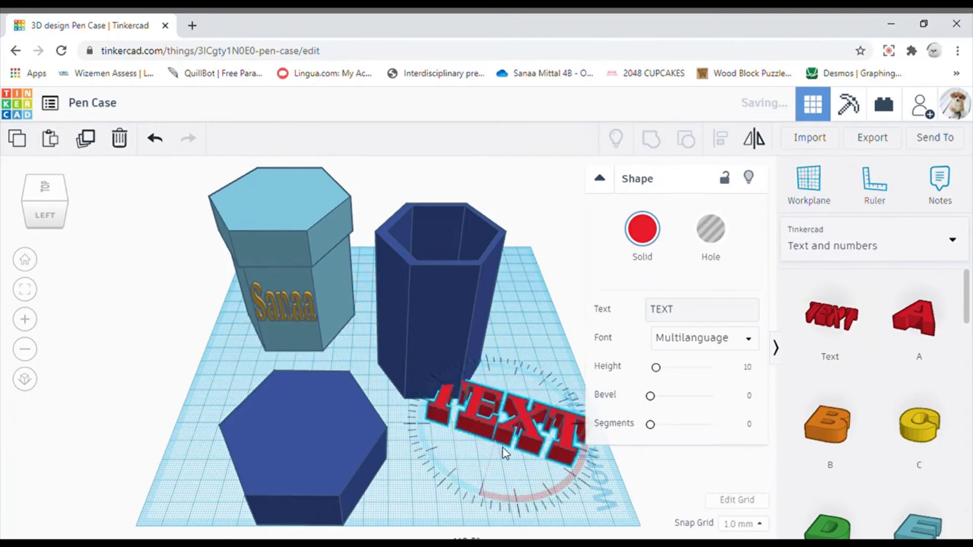
left_click_drag(504, 453, 508, 453)
left_click(692, 313)
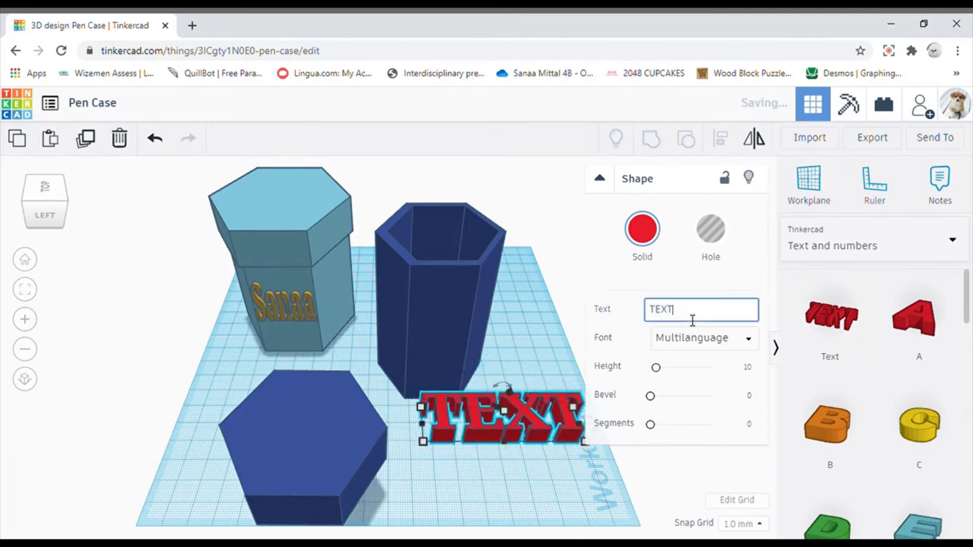
key("BackSpace")
key("BackSpace")
key("BackSpace")
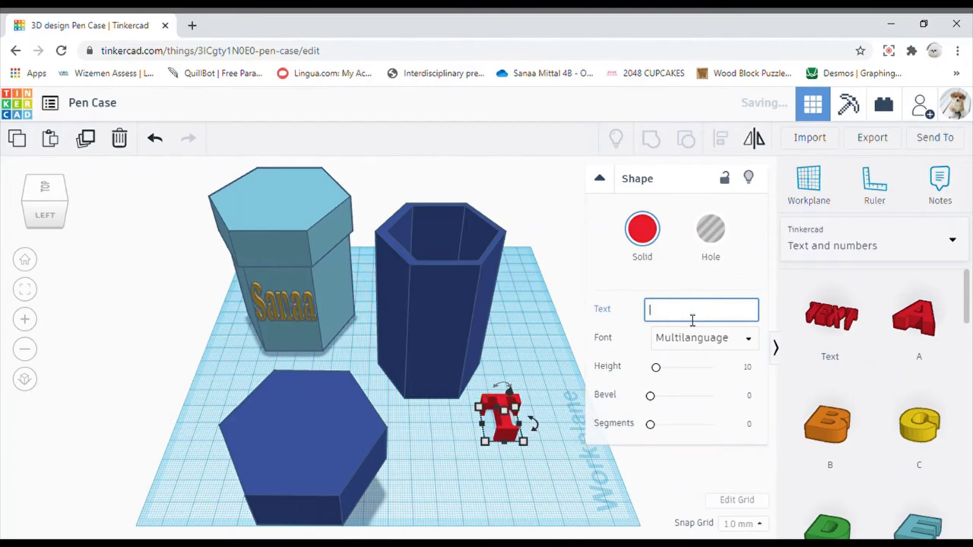
type("Sa")
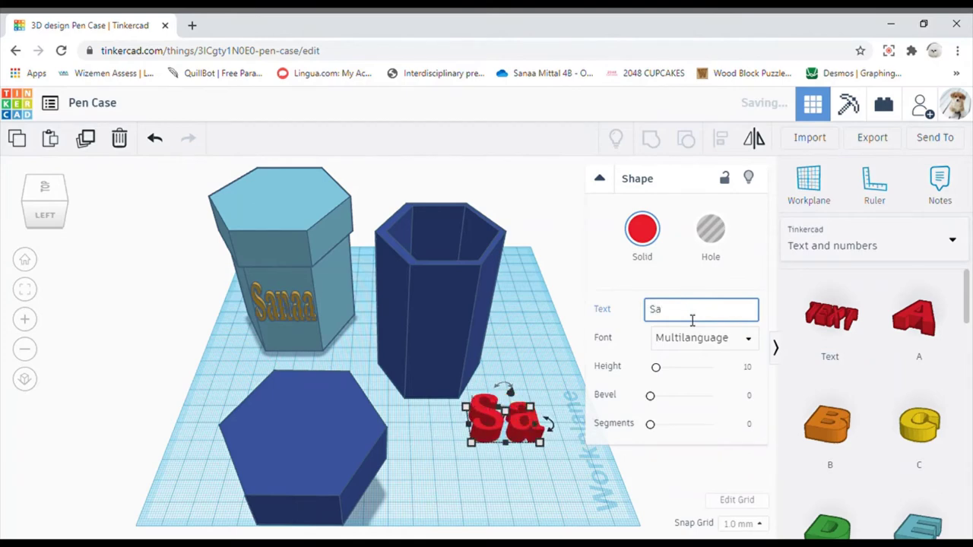
type("naa")
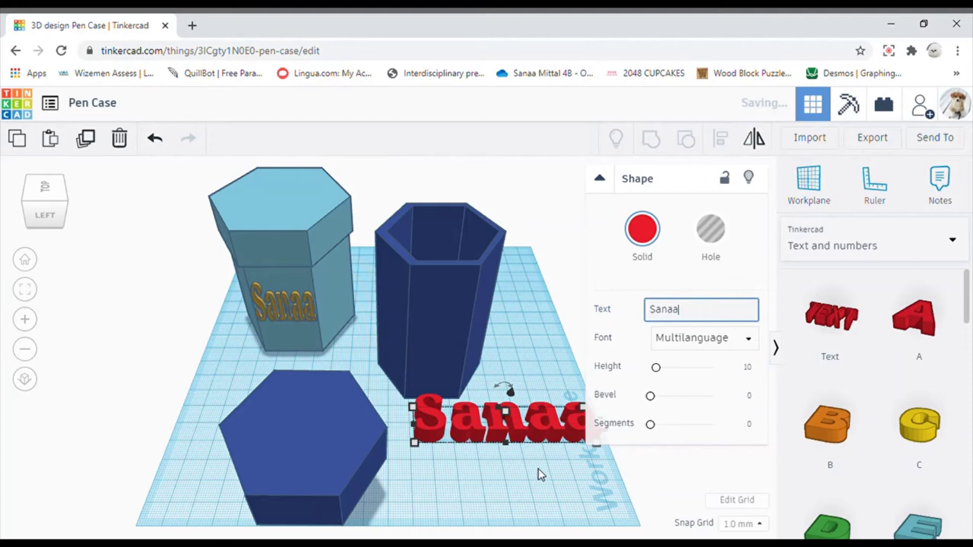
left_click(538, 472)
Shrink the name text to about 52 mm long and move it toward the case.
left_click(420, 426)
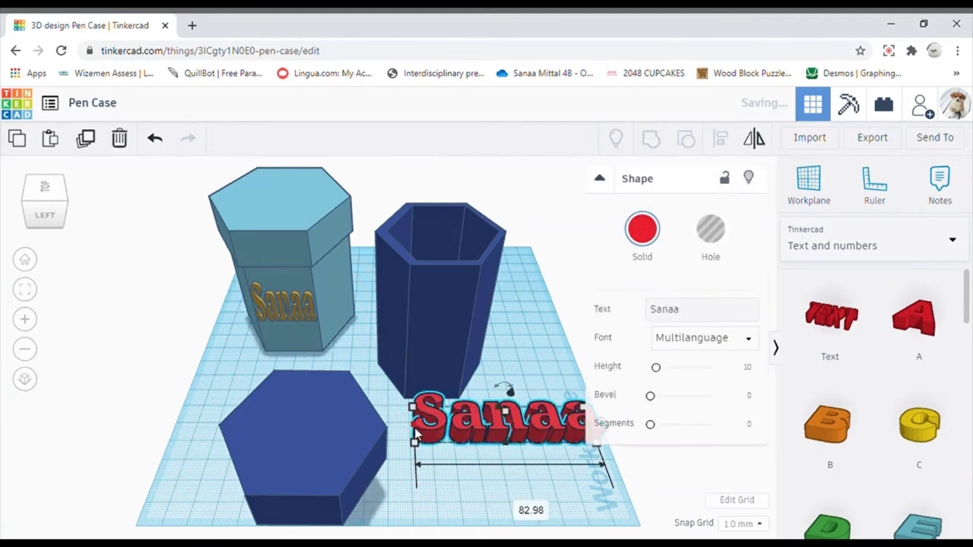
left_click_drag(415, 434, 542, 431)
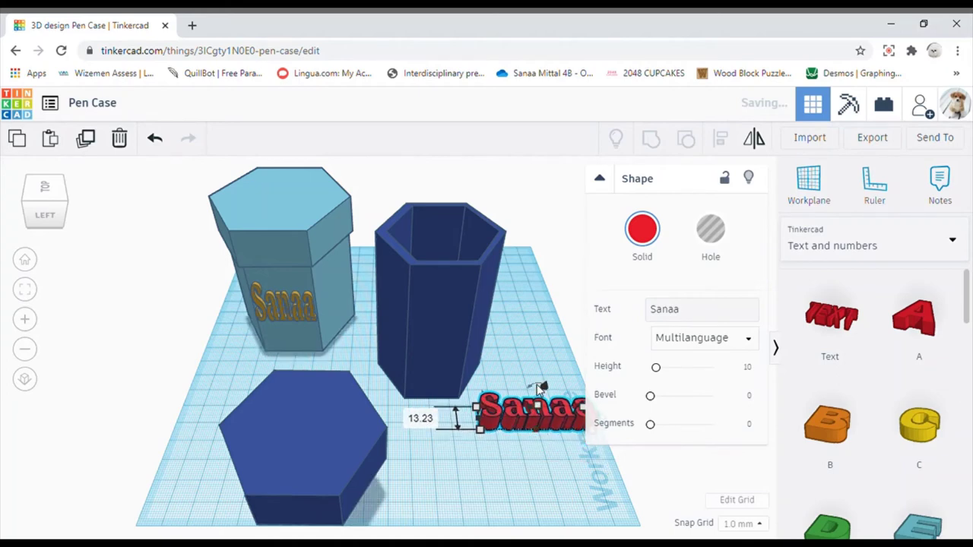
mouse_move(537, 387)
left_mouse_down()
mouse_move(555, 394)
mouse_move(520, 389)
left_mouse_up()
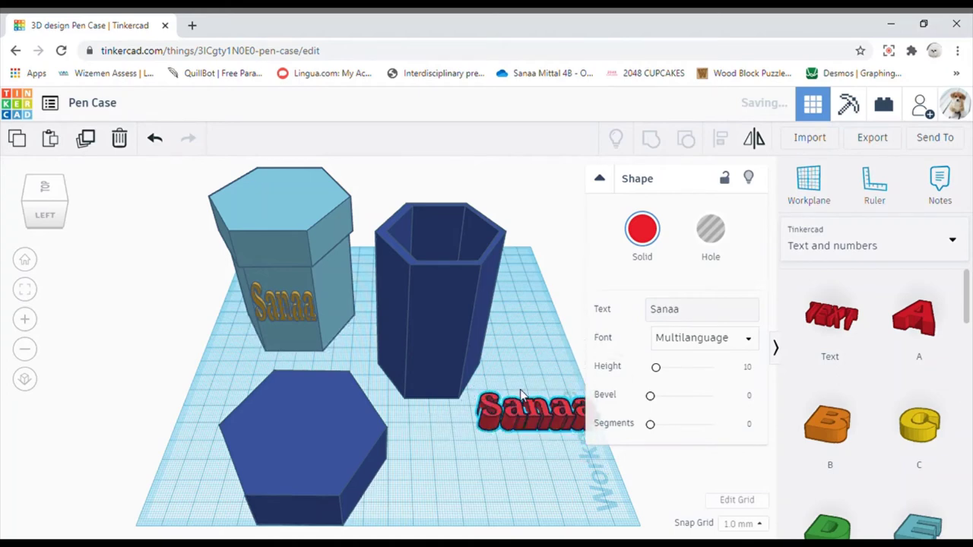
left_click(550, 478)
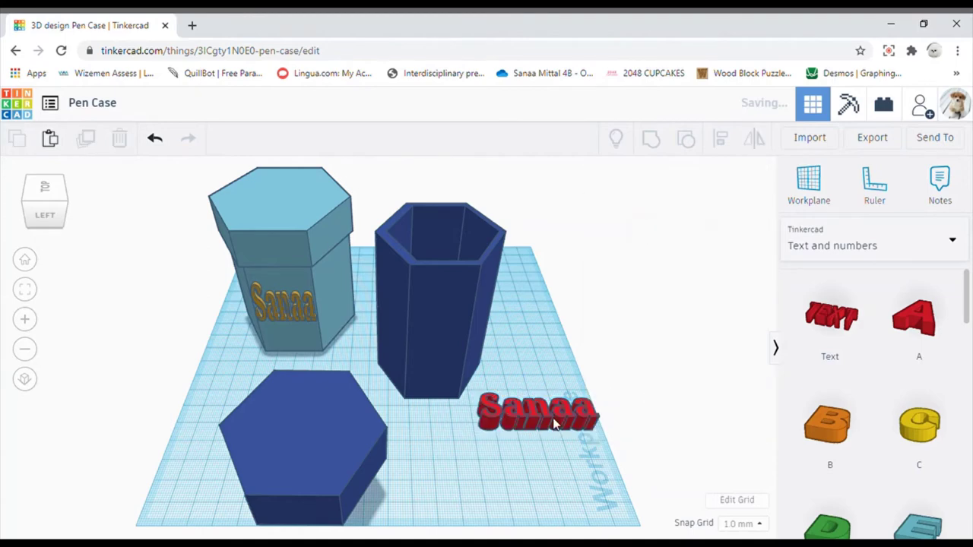
left_click(517, 422)
left_click_drag(514, 437, 454, 454)
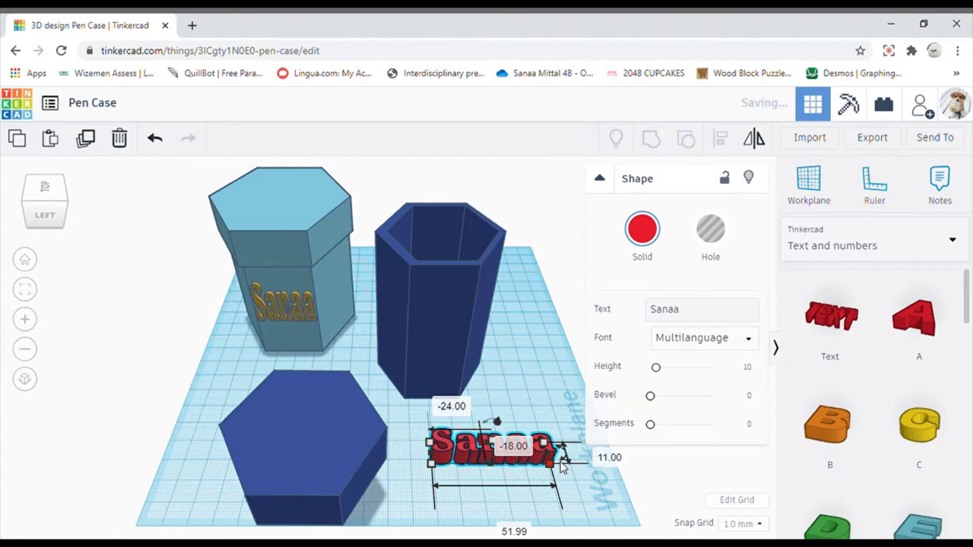
mouse_move(569, 455)
left_mouse_down()
mouse_move(563, 469)
mouse_move(570, 459)
left_mouse_up()
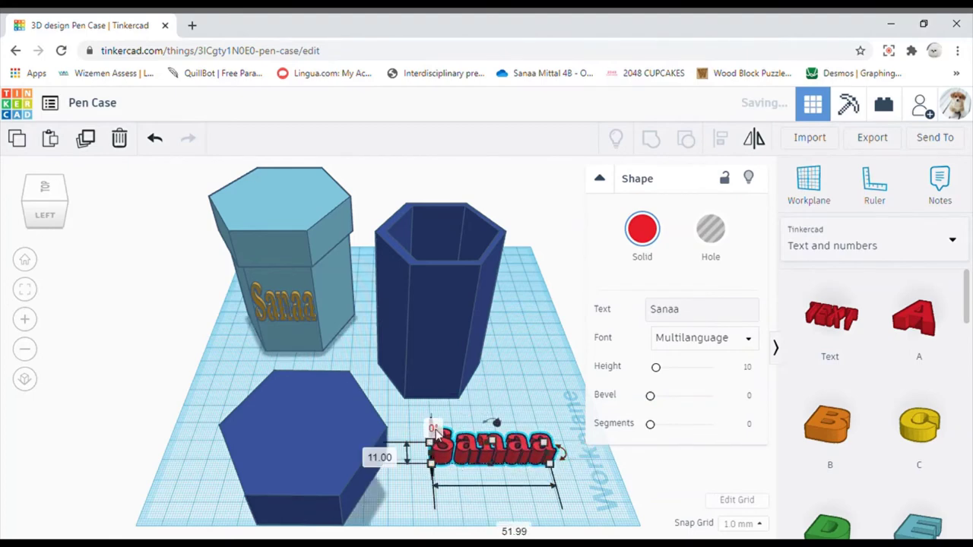
Stand the name text upright at 90° and push it against the case front.
key("Escape")
left_click(438, 450)
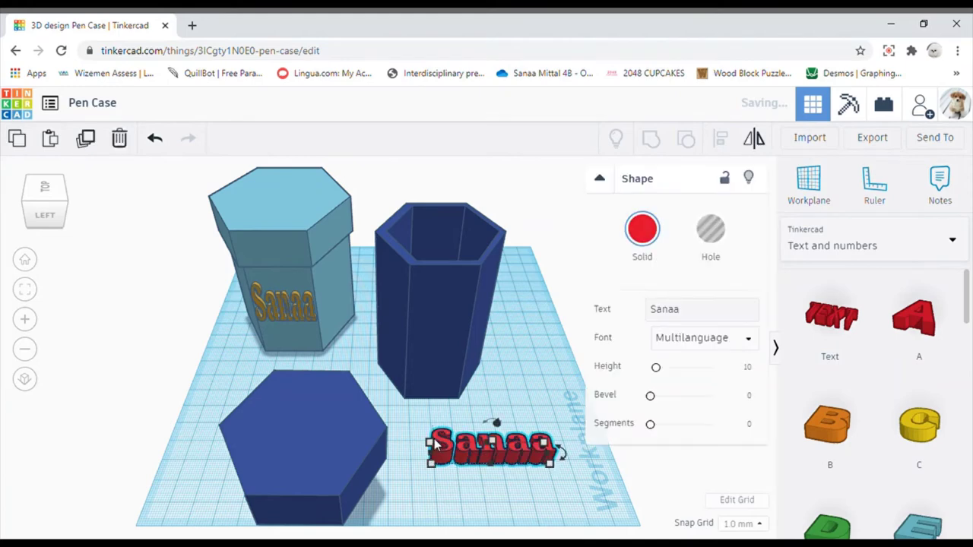
left_click_drag(433, 436, 408, 515)
left_click(408, 515)
mouse_move(470, 457)
left_mouse_down()
mouse_move(428, 431)
mouse_move(432, 355)
mouse_move(419, 362)
mouse_move(422, 380)
left_mouse_up()
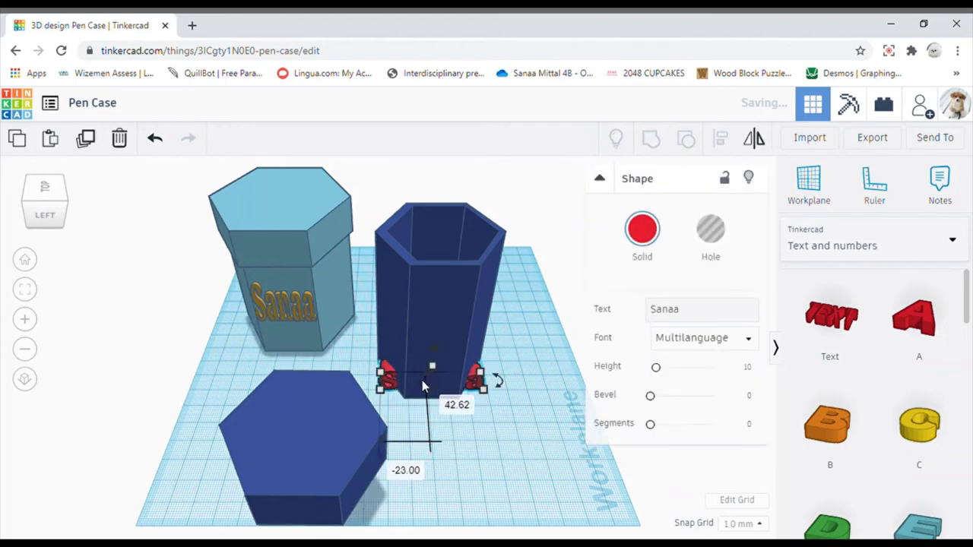
Widen the pen case to 61 by 52.66, then narrow the name text and raise it.
left_click(434, 314)
left_click_drag(481, 399, 503, 407)
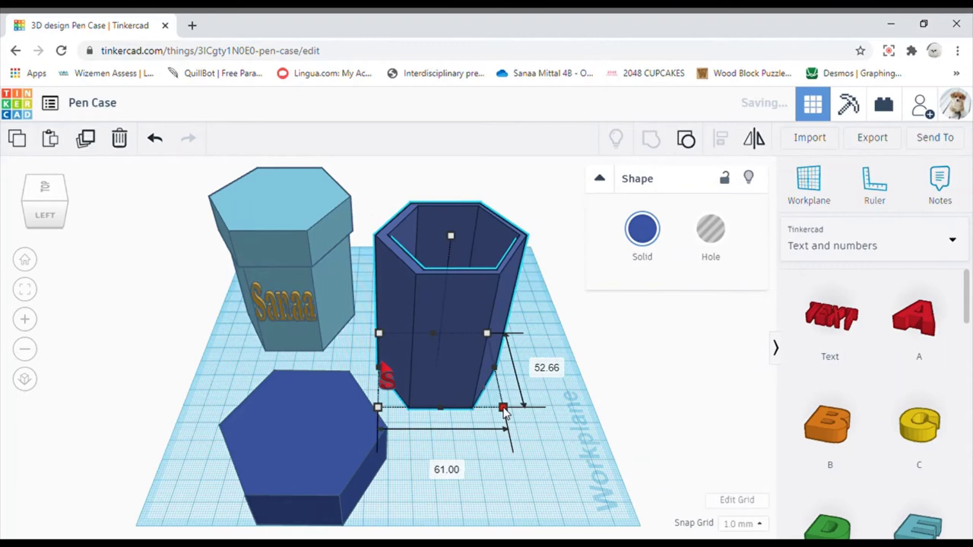
left_click(383, 378)
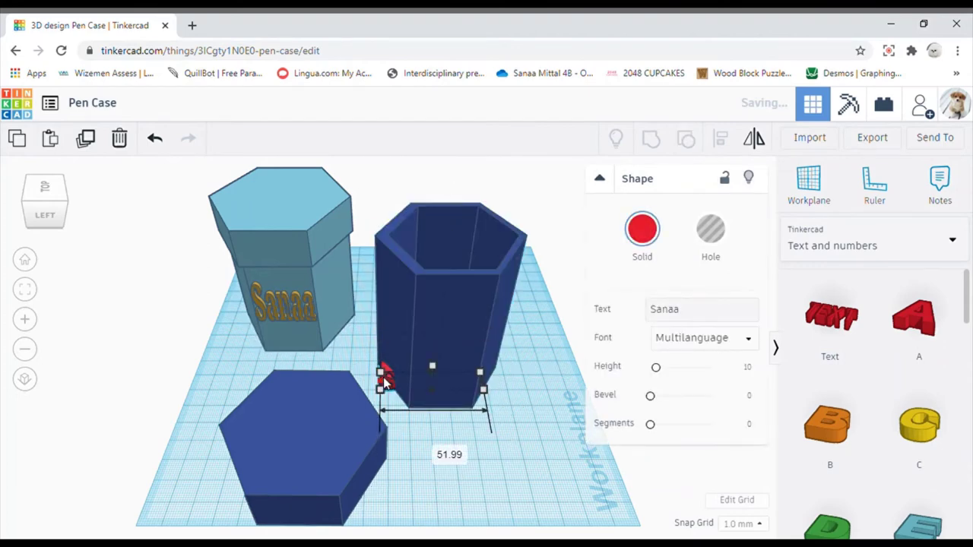
left_click_drag(382, 383, 409, 391)
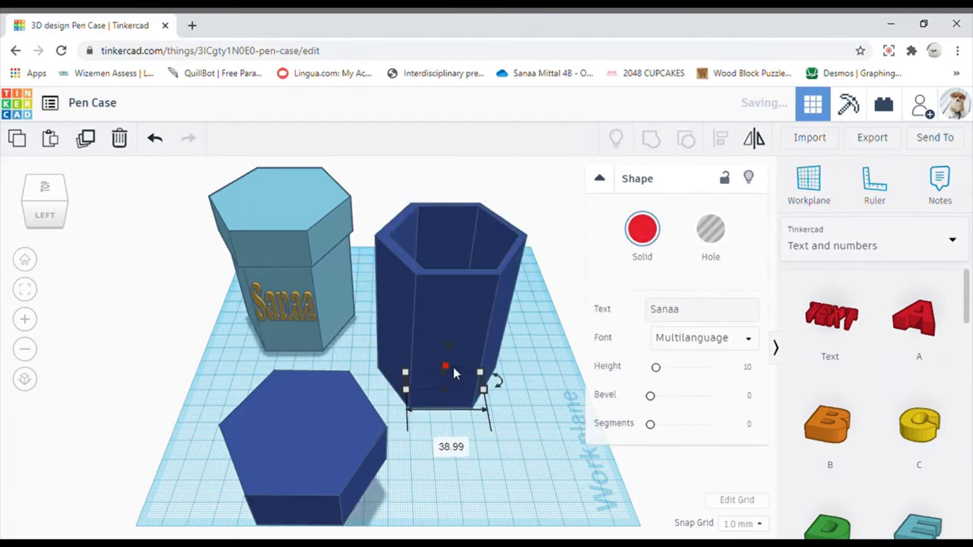
left_click_drag(448, 347, 459, 294)
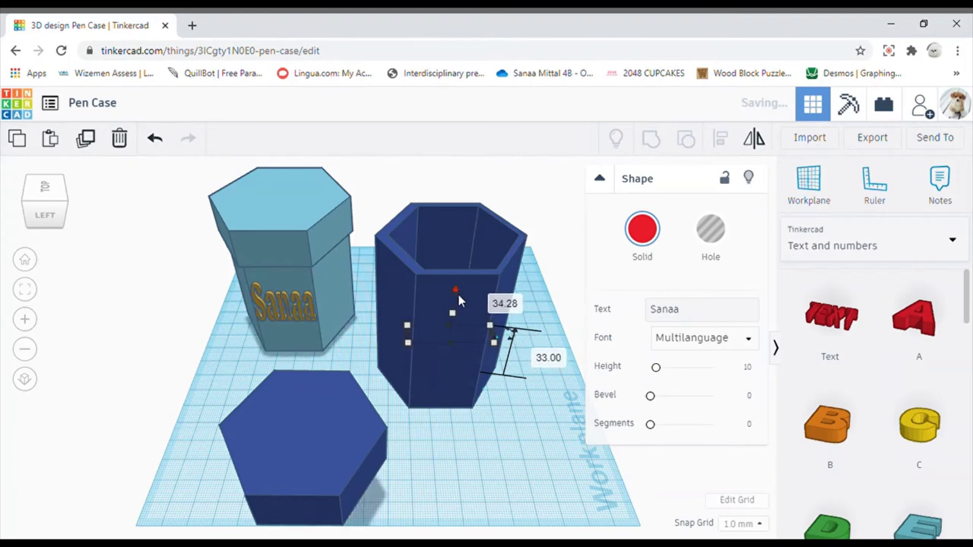
Move the pen case behind the text, enlarge it to 66 by 55.66 and shift it slightly right.
left_click_drag(437, 341, 439, 312)
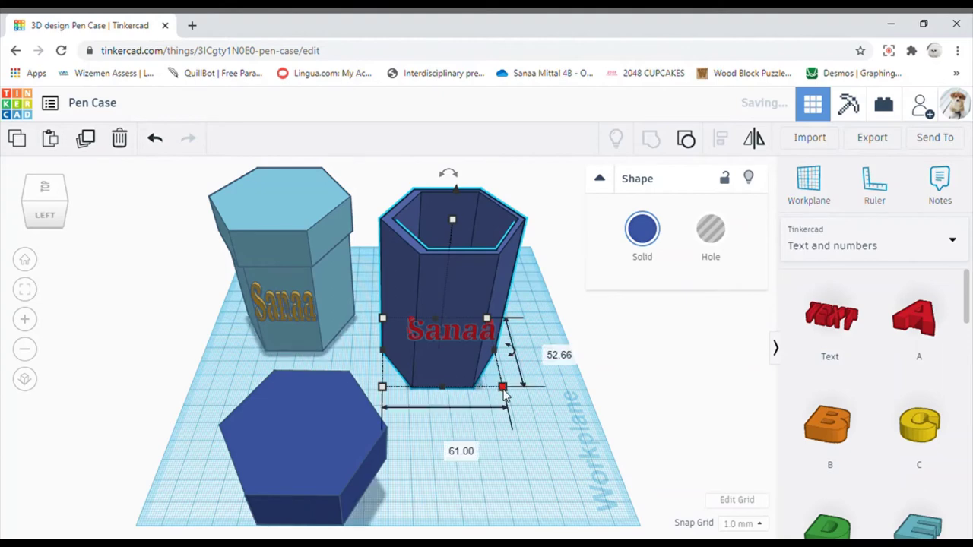
left_click_drag(503, 386, 514, 397)
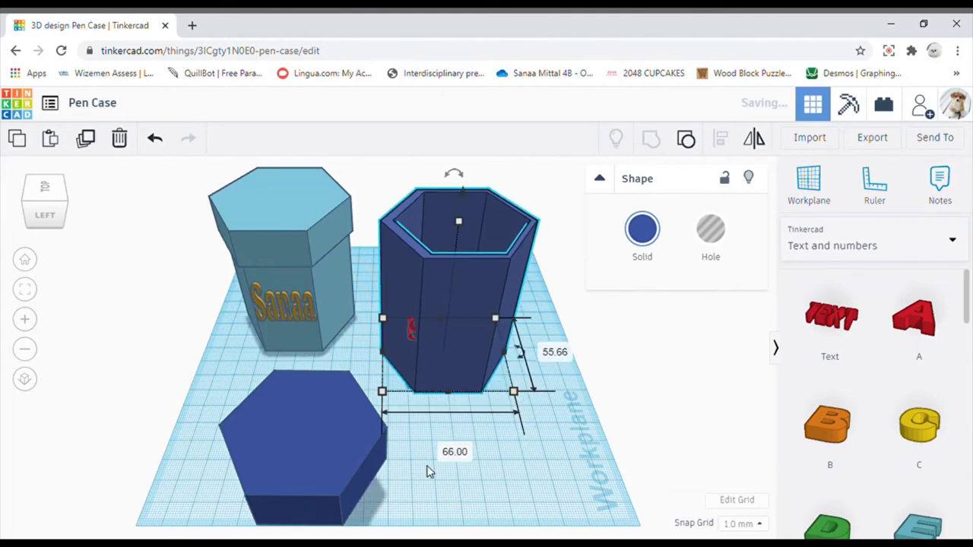
left_click(425, 493)
left_click(408, 334)
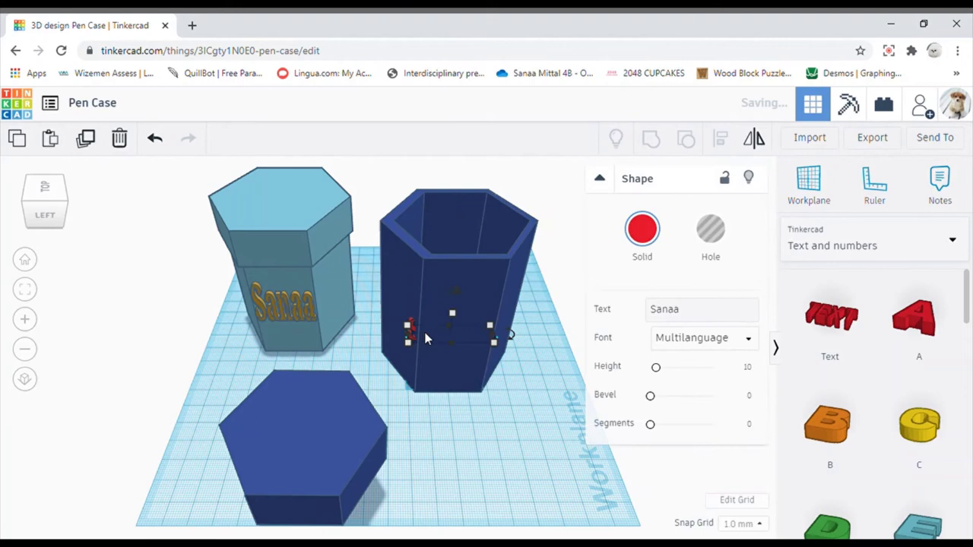
left_click(432, 339)
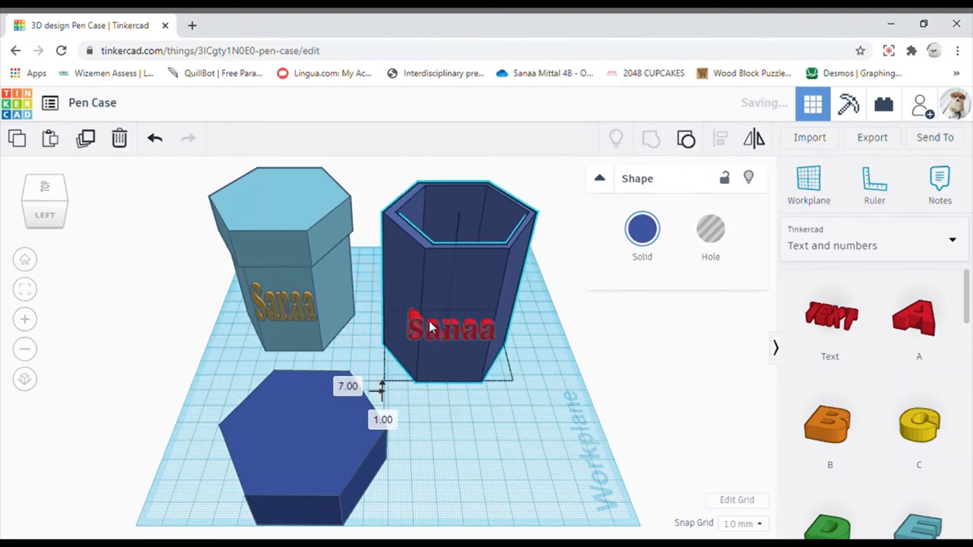
left_click_drag(421, 325, 425, 326)
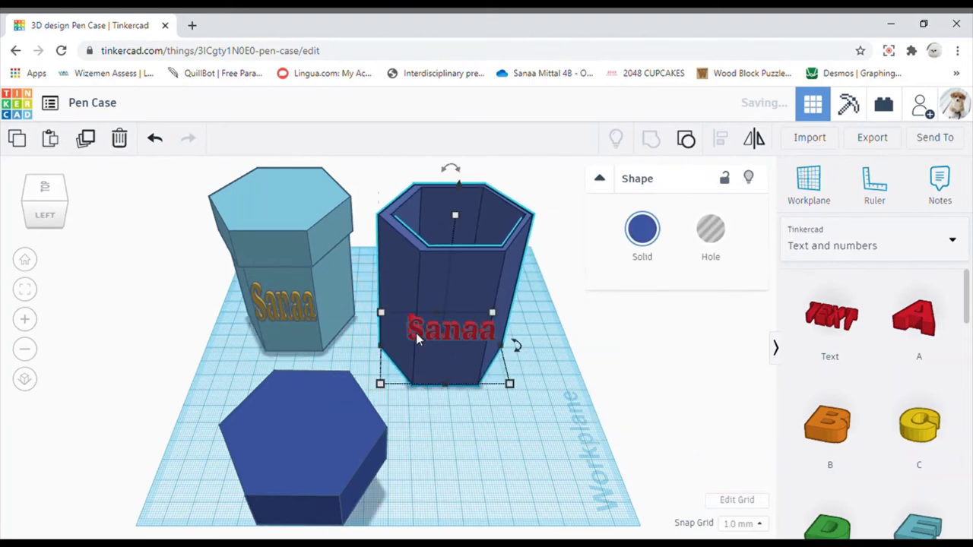
left_click(421, 336)
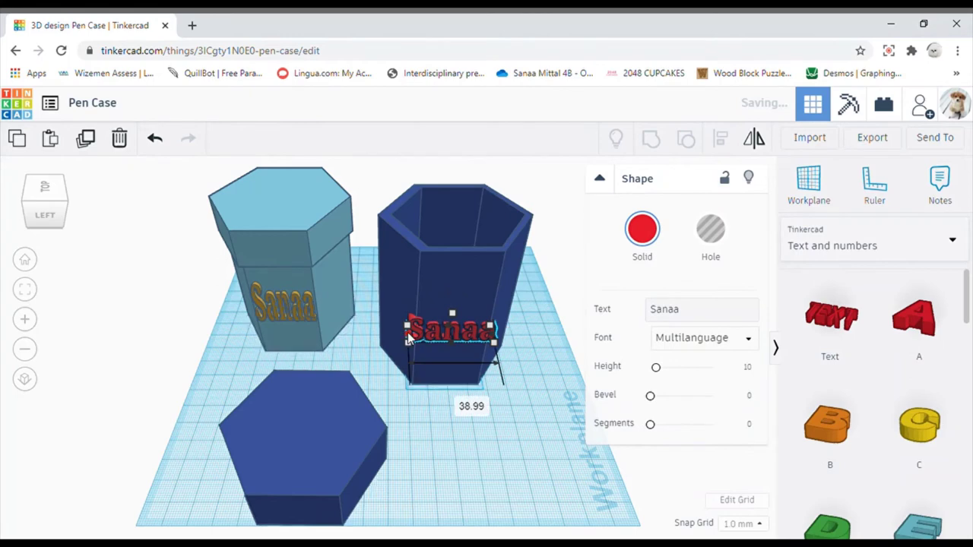
Shrink the name text to 25 by 27 and nudge it into place on the case front.
left_click_drag(418, 340, 418, 312)
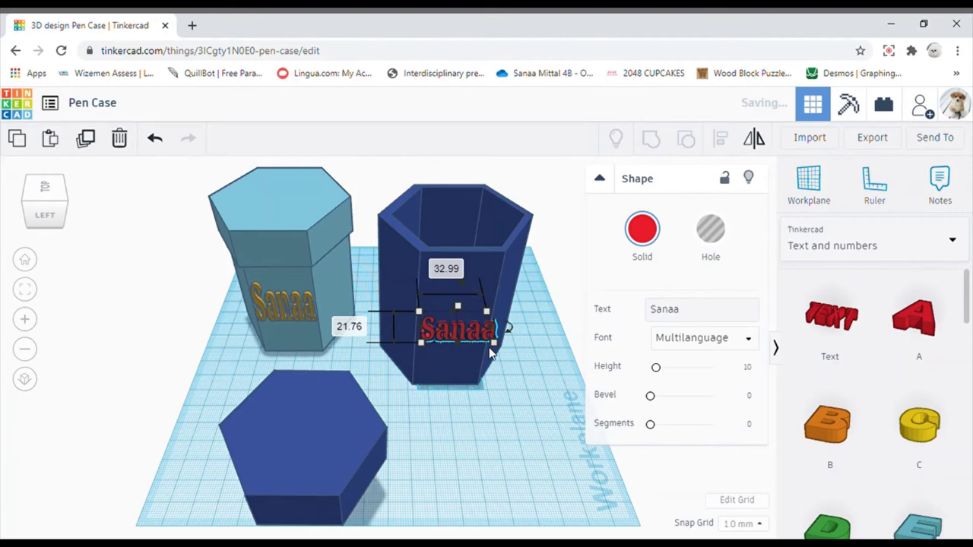
left_click_drag(494, 343, 477, 360)
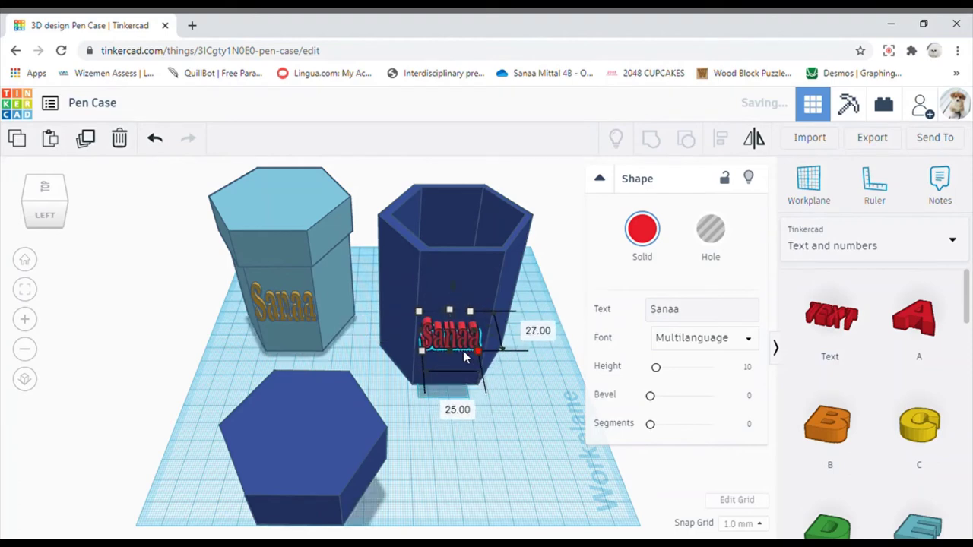
left_click(465, 433)
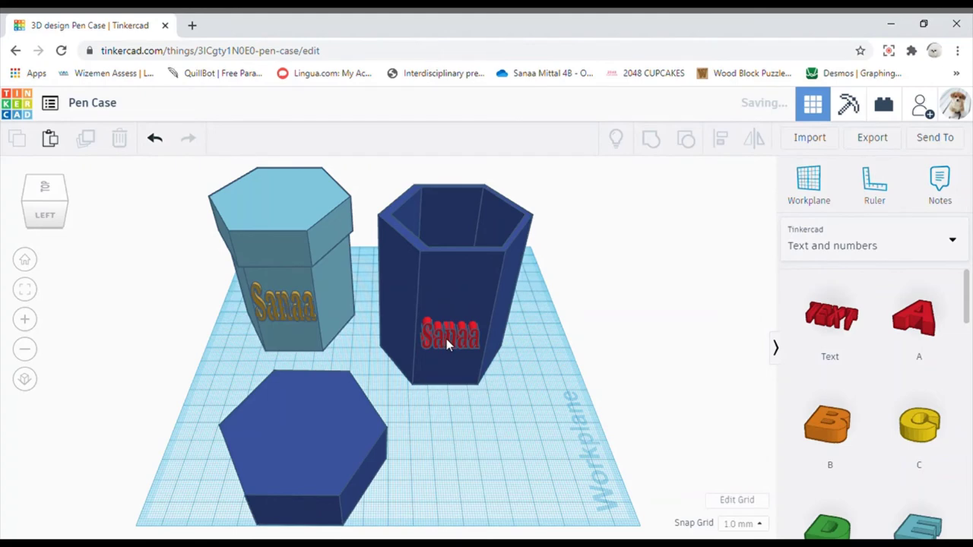
left_click_drag(447, 339, 475, 301)
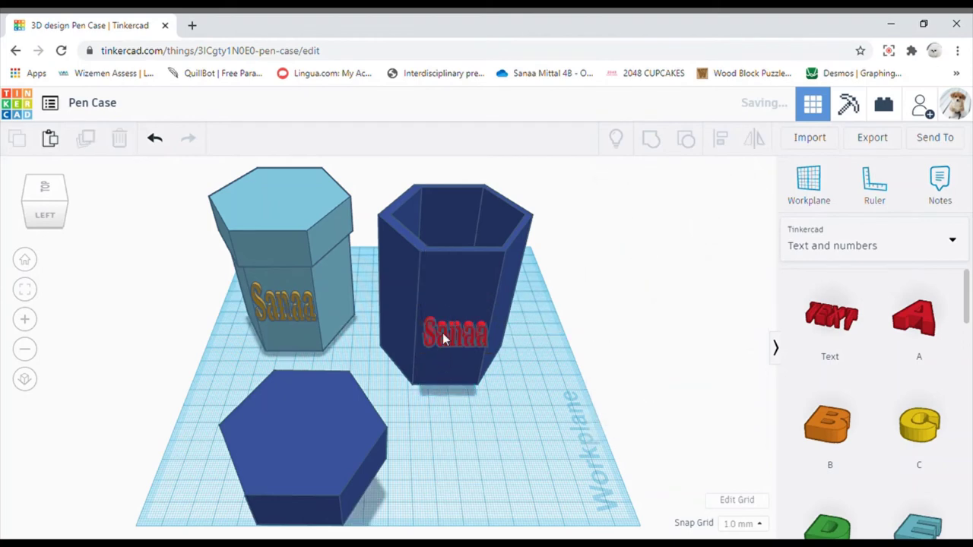
left_click_drag(443, 328, 440, 329)
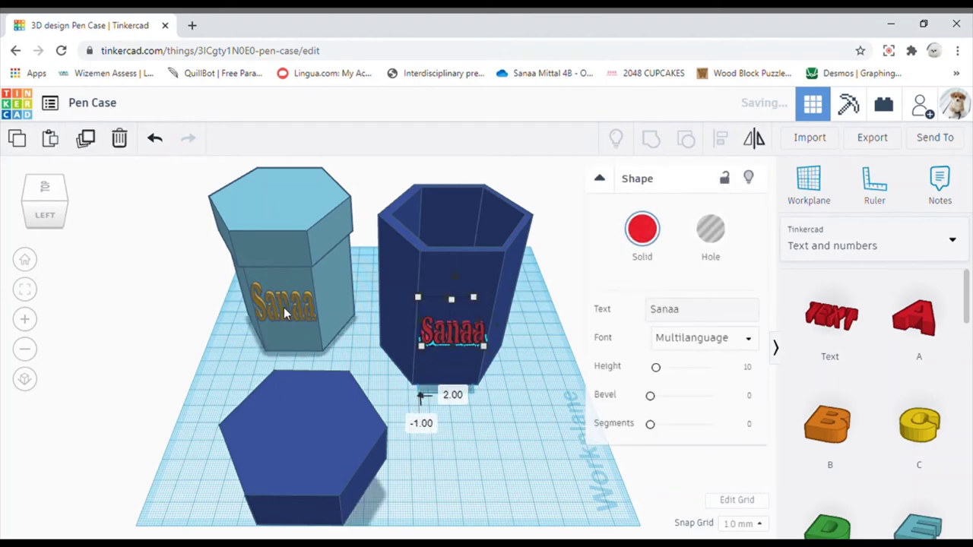
left_click(203, 362)
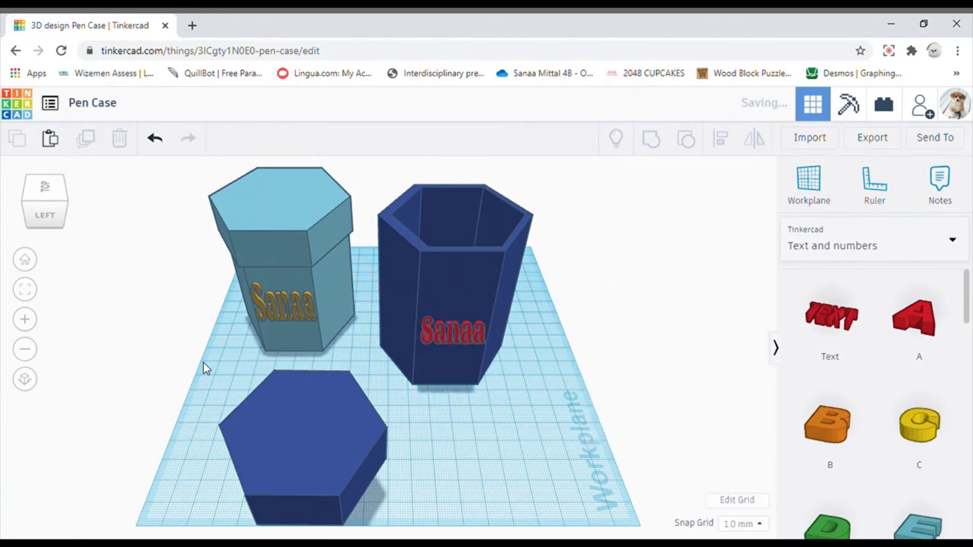
From the top view, cut the Sanaa text's depth from 35 to 9 mm.
left_click(44, 187)
left_click(438, 363)
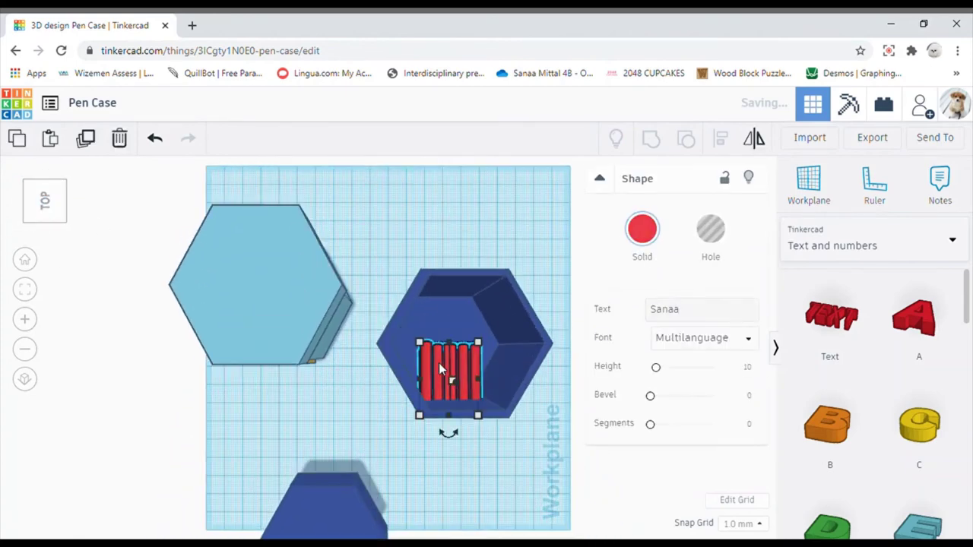
left_click_drag(452, 344, 452, 400)
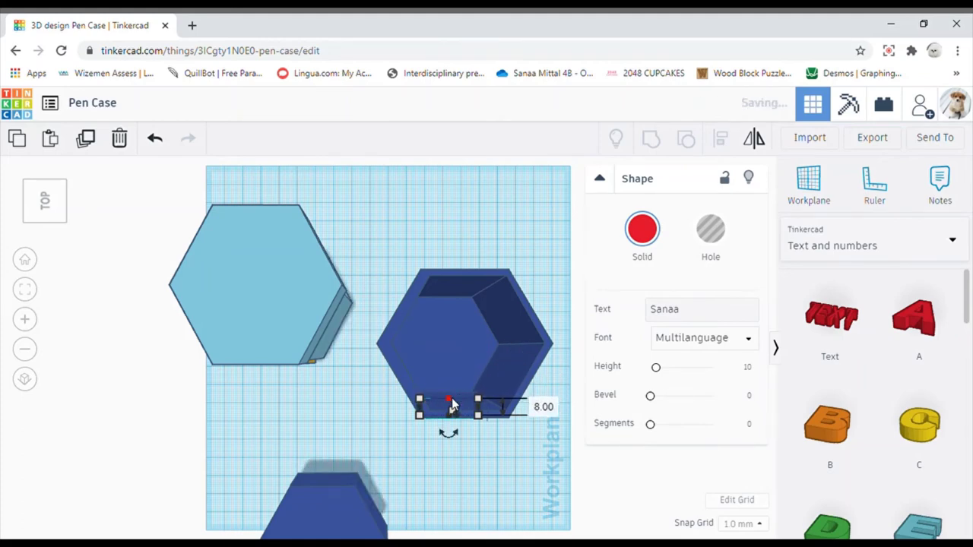
left_click(50, 226)
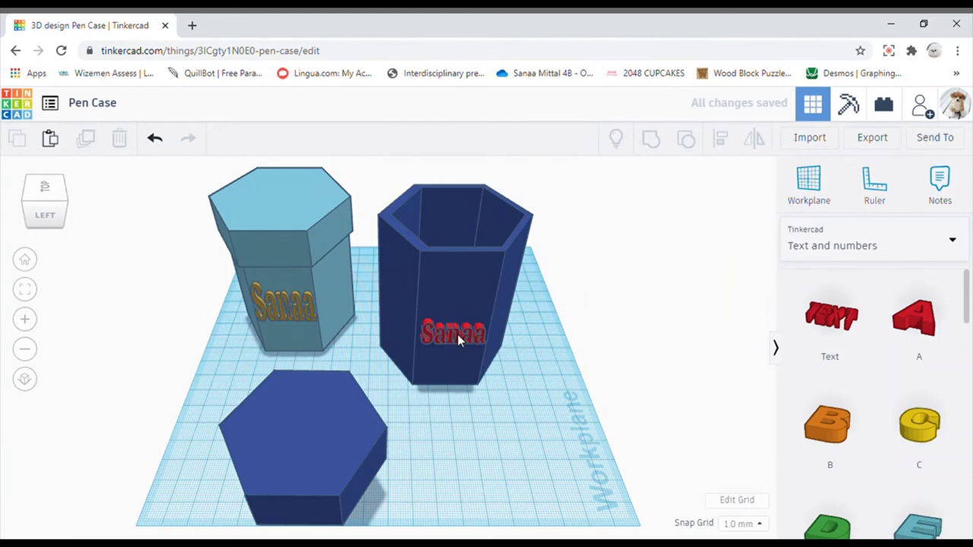
Resize the Sanaa text to 21 by 9 and raise it higher on the case front.
left_click_drag(457, 334, 454, 327)
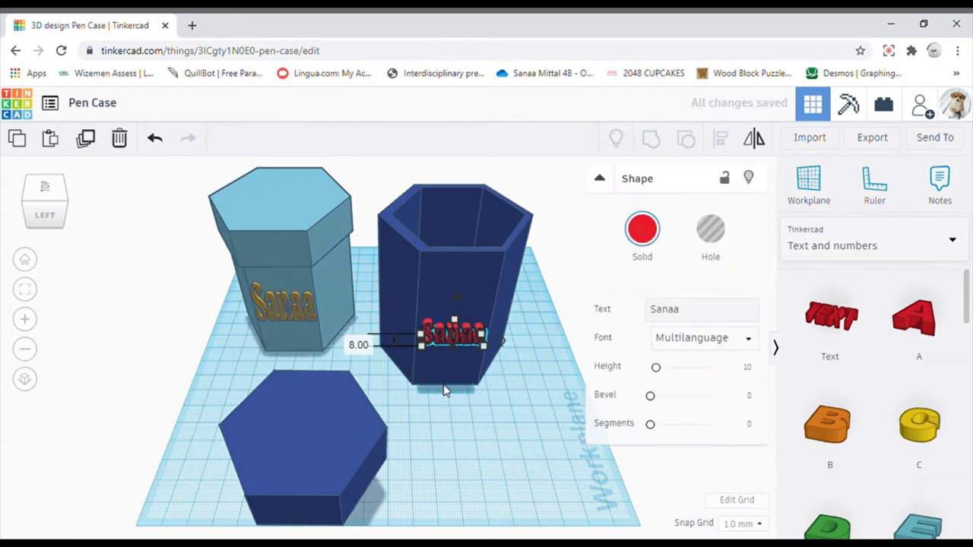
left_click(446, 390)
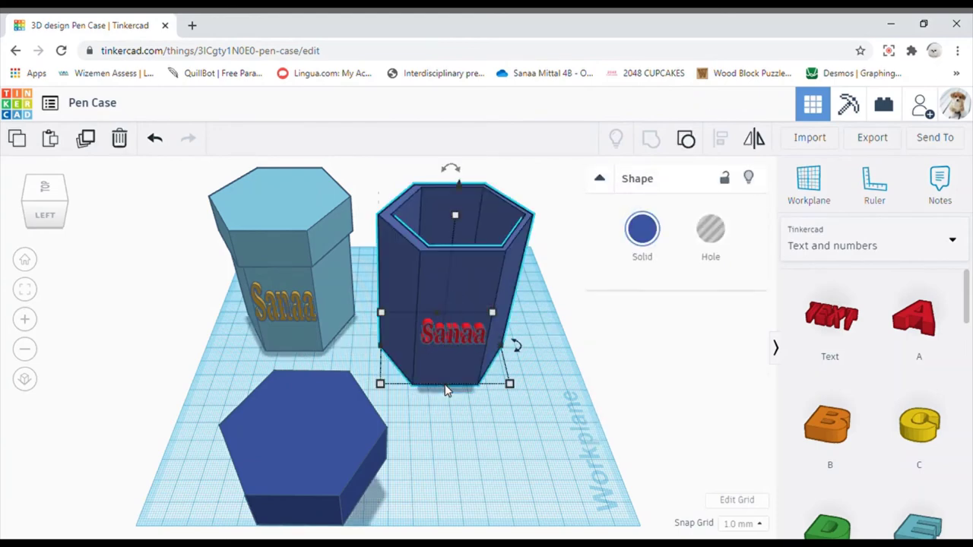
left_click(440, 336)
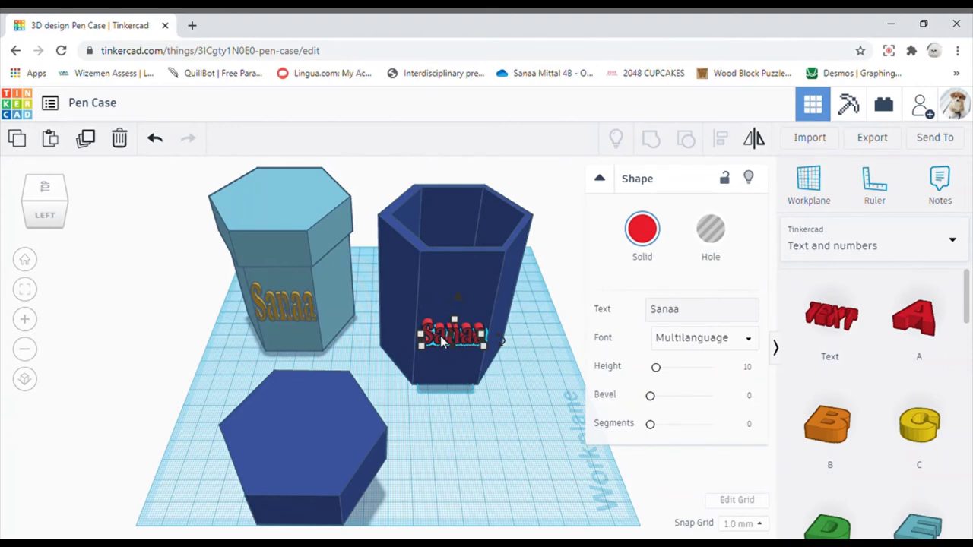
left_click_drag(481, 355, 443, 334)
left_click_drag(459, 296, 451, 276)
left_click(456, 432)
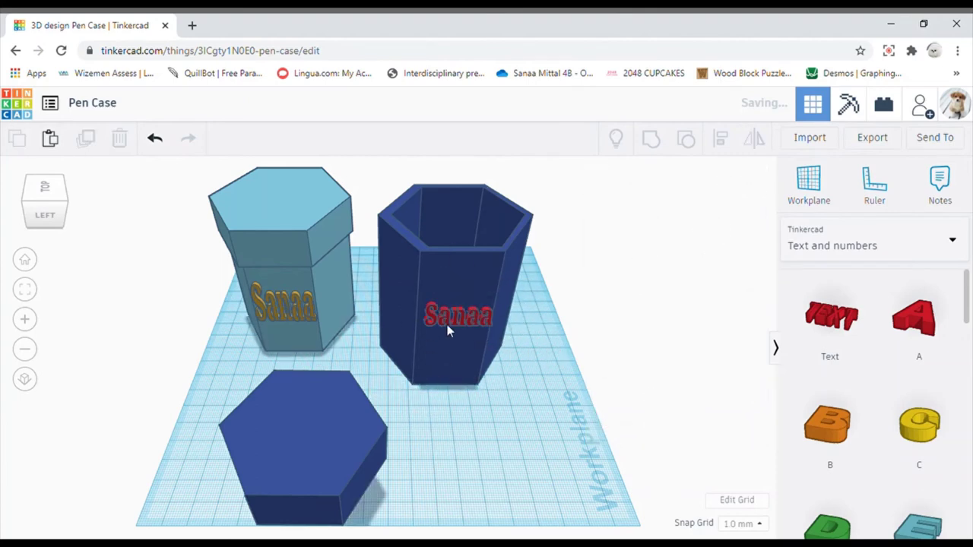
left_click_drag(444, 315, 456, 315)
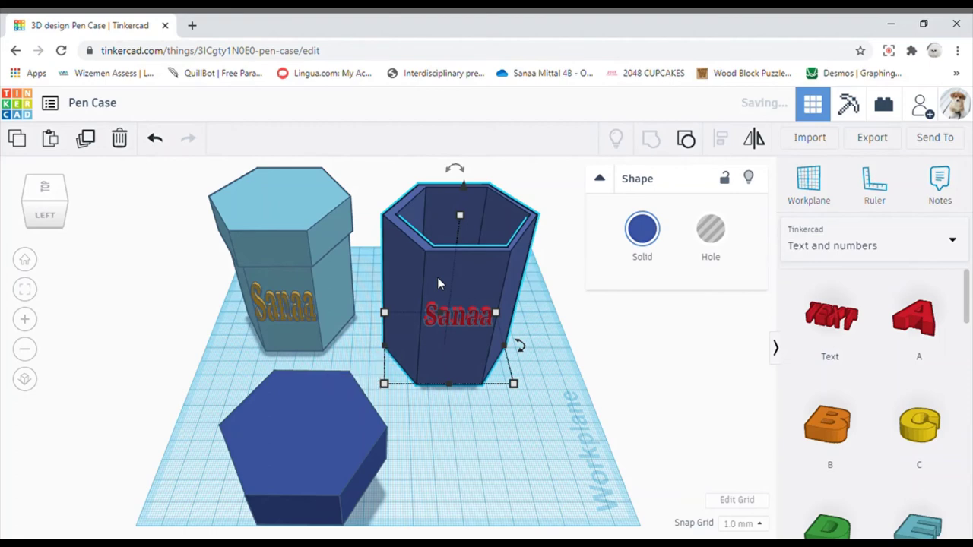
Make the pen case light blue.
left_click(657, 241)
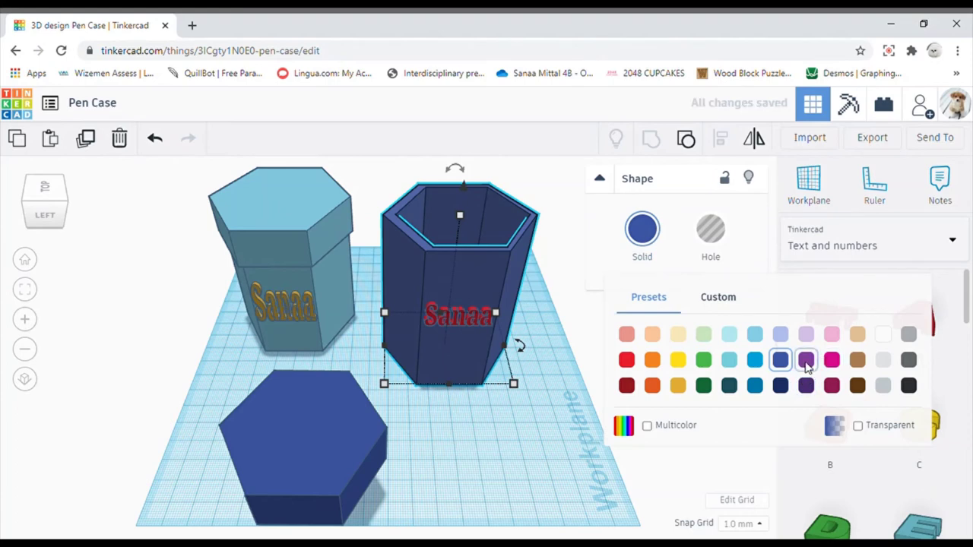
left_click(729, 334)
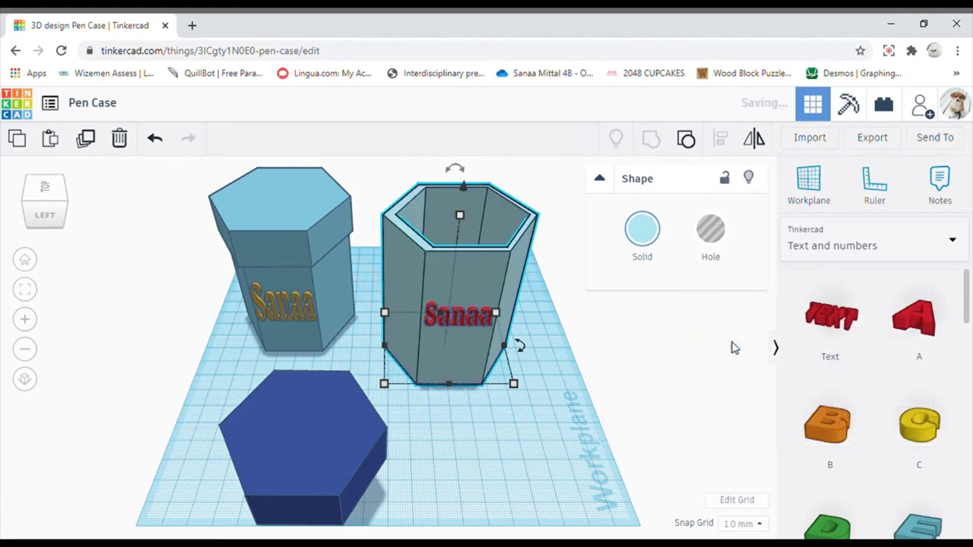
left_click(642, 228)
left_click(565, 355)
Change the red Sanaa text to dark green.
left_click(446, 323)
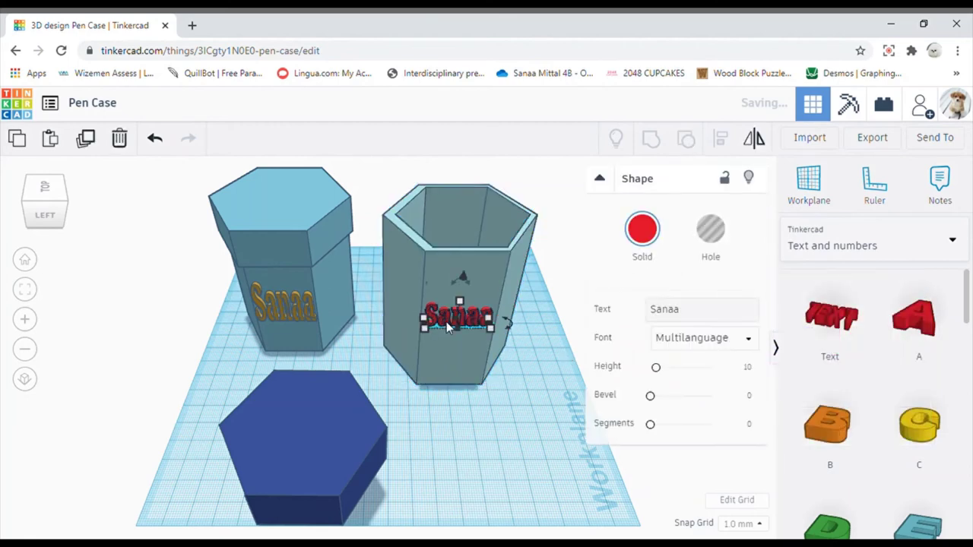
left_click(644, 231)
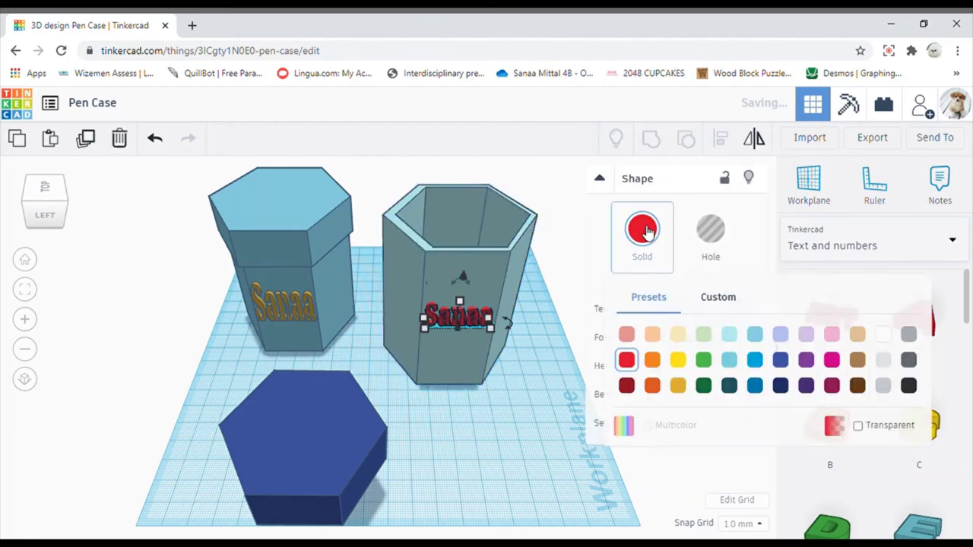
left_click(703, 386)
left_click(563, 453)
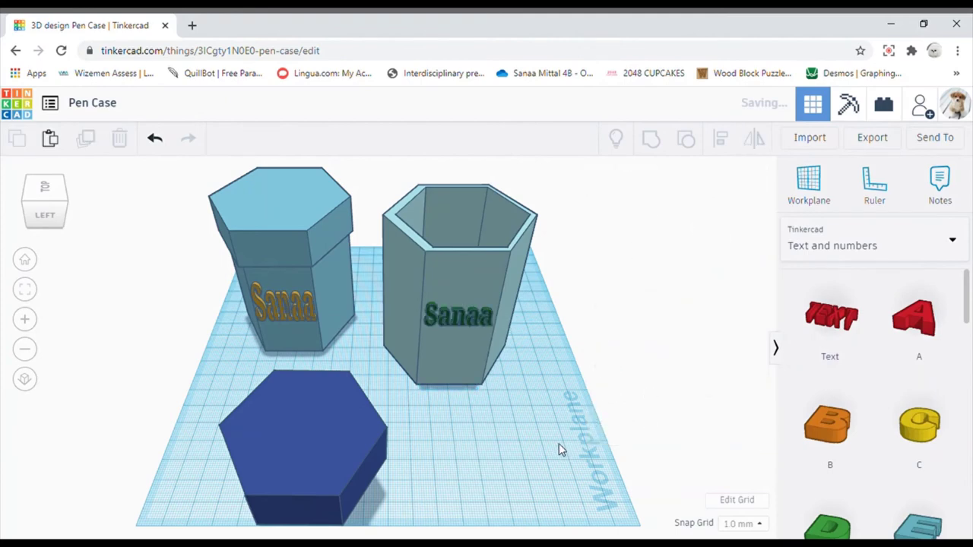
Recolour the blue hexagon the same light blue as the pen case.
left_click(284, 422)
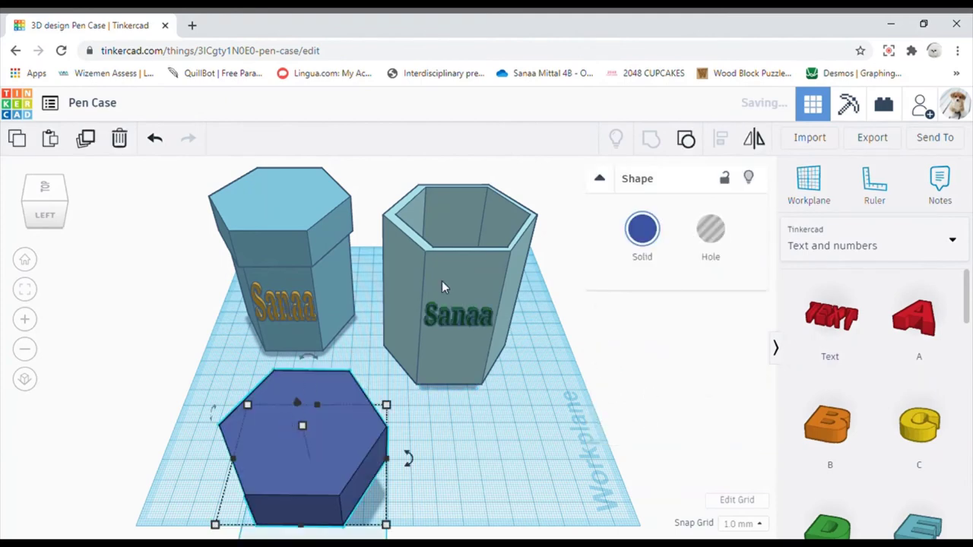
left_click(478, 272)
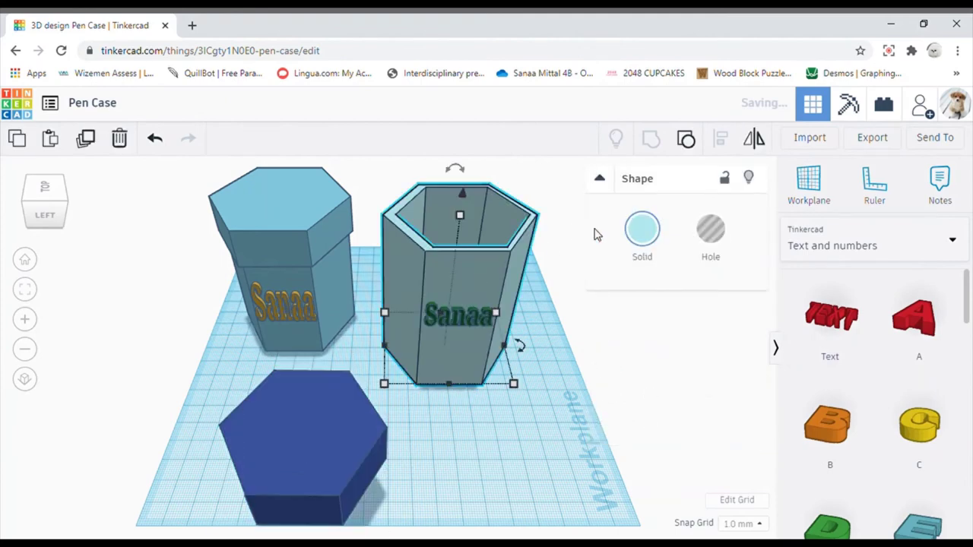
left_click(642, 220)
left_click(584, 386)
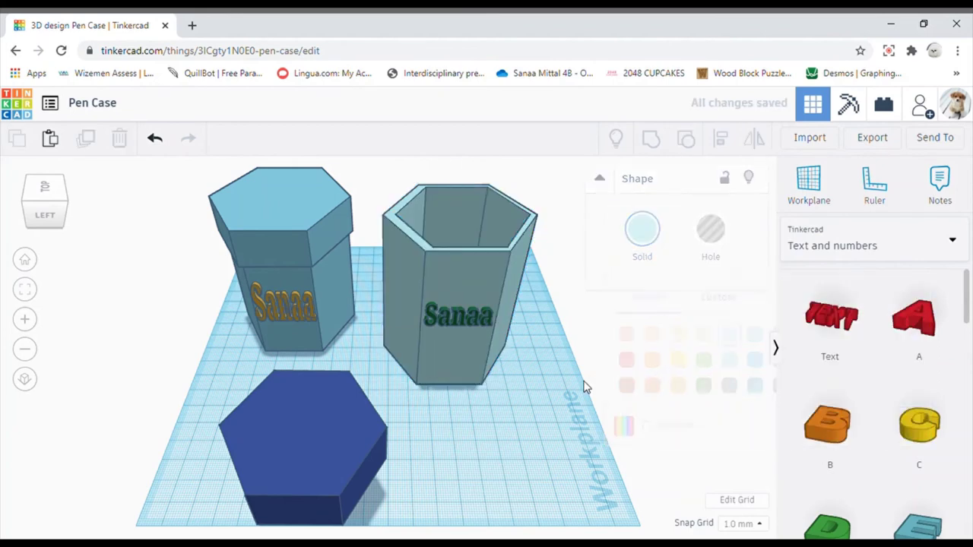
left_click(370, 453)
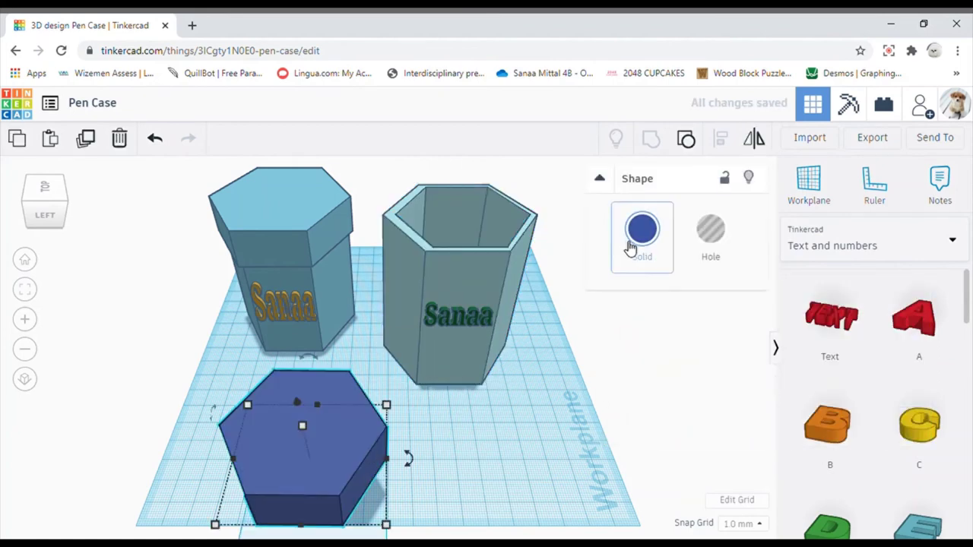
left_click(631, 240)
left_click(729, 333)
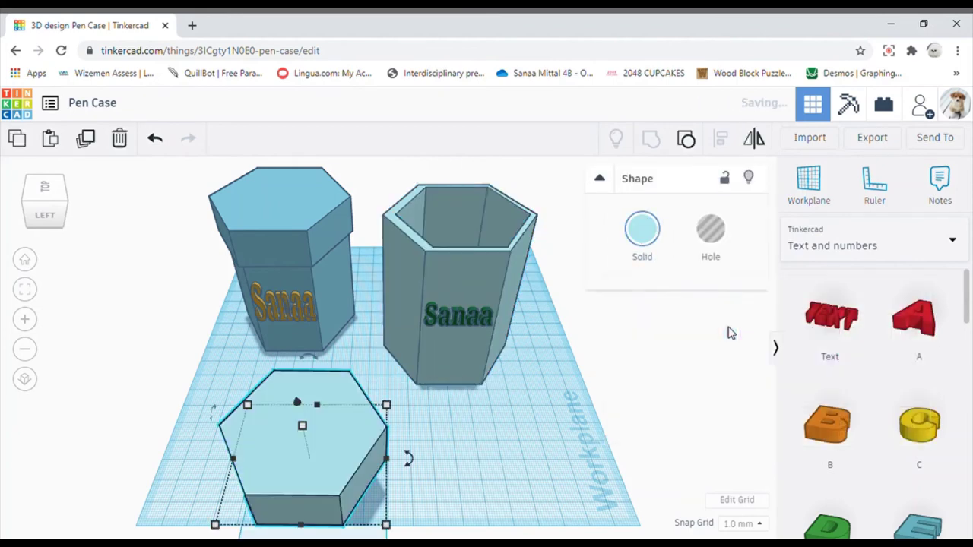
left_click(515, 441)
Move the light-blue hexagon onto the pen case, inside its outline.
left_click_drag(339, 444, 459, 161)
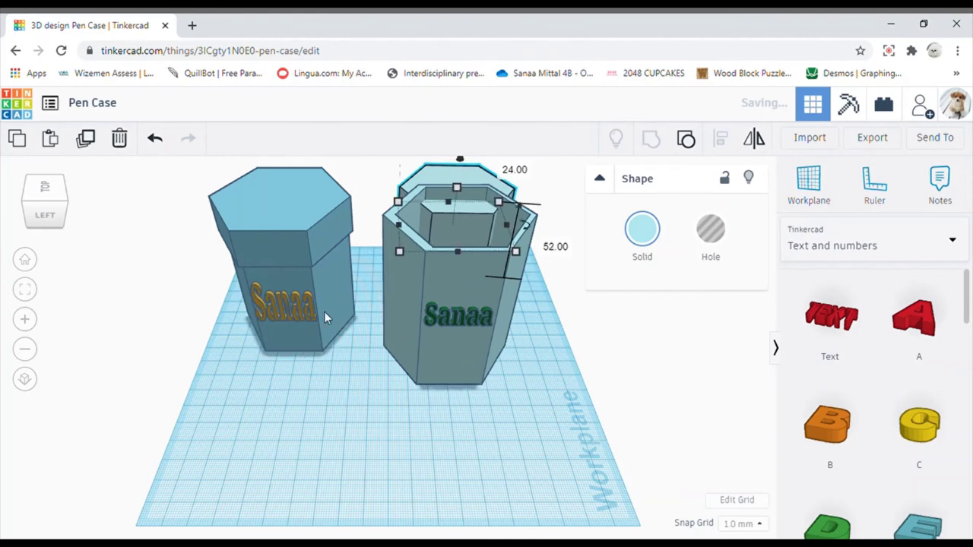
left_click(317, 387)
left_click_drag(446, 214, 440, 266)
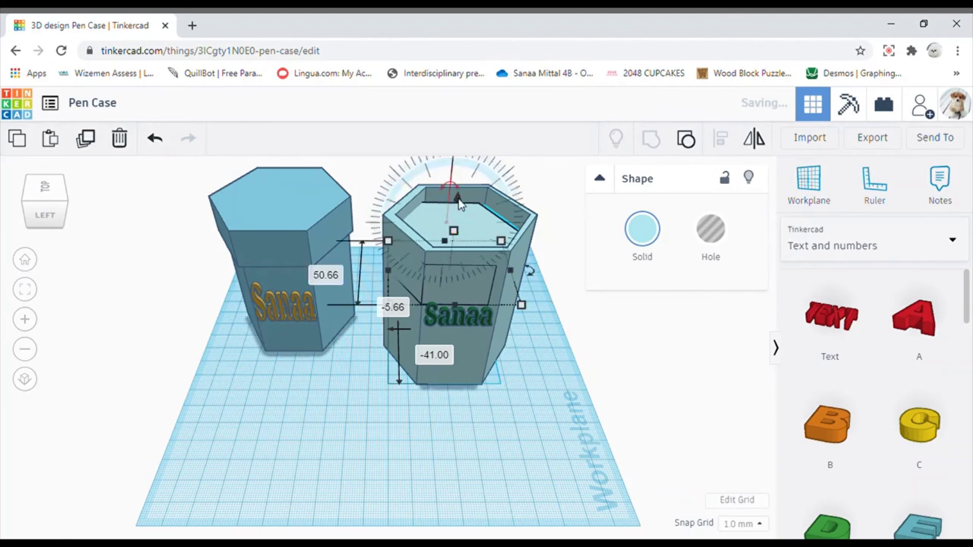
Lift the hexagon to the case's top and widen it to cover the opening.
left_click_drag(460, 204, 477, 140)
left_click_drag(387, 256, 378, 257)
left_click_drag(537, 258, 567, 266)
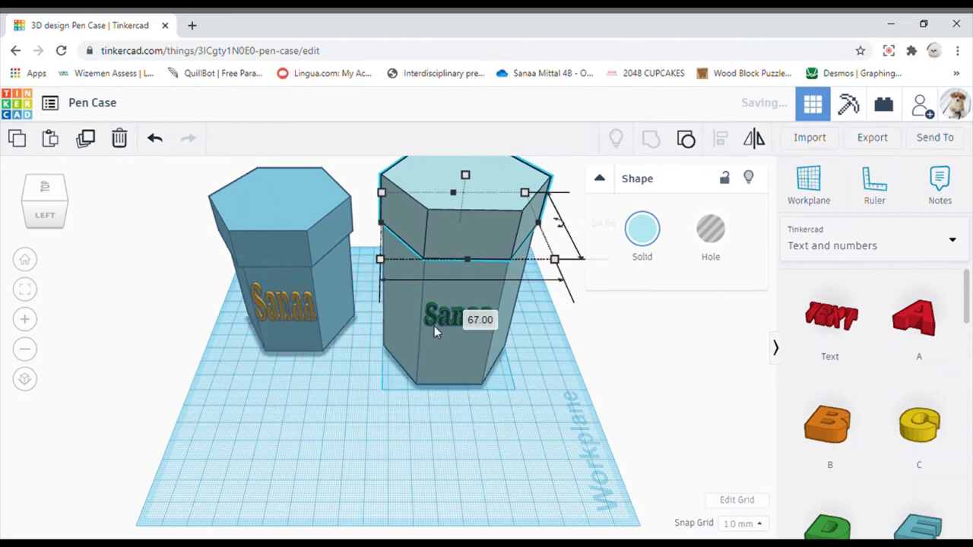
left_click(316, 442)
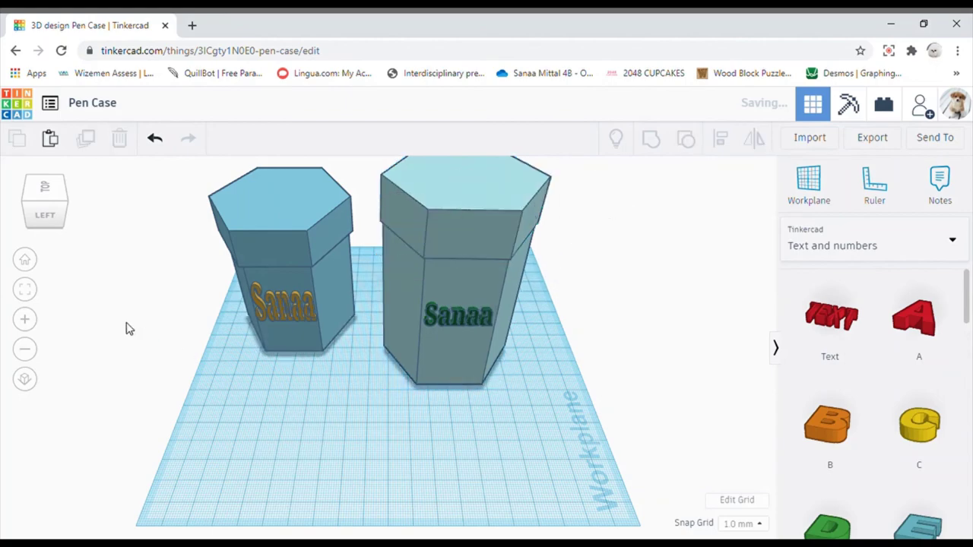
left_click(64, 189)
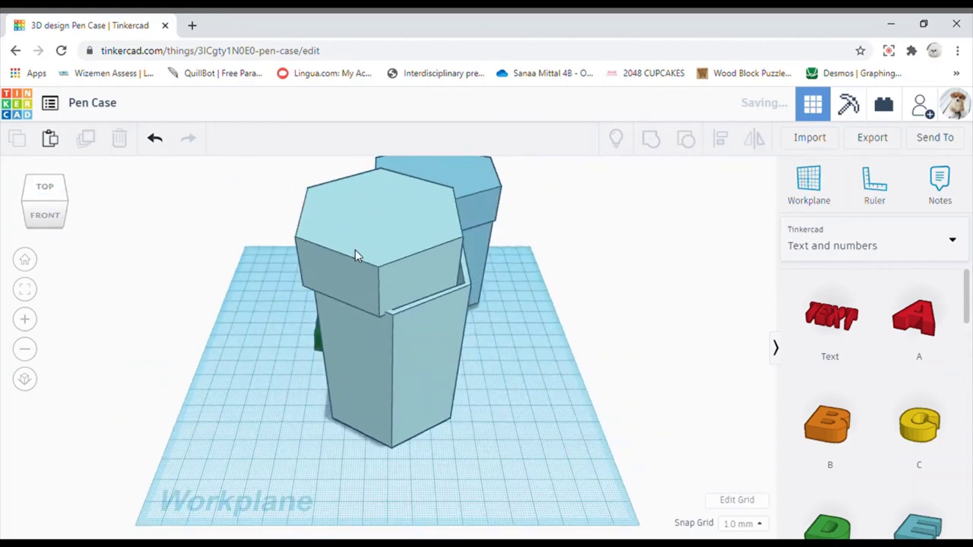
Centre the lid over the case body and enlarge it to about 69 by 58 mm.
mouse_move(356, 256)
left_mouse_down()
mouse_move(379, 252)
mouse_move(365, 257)
left_mouse_up()
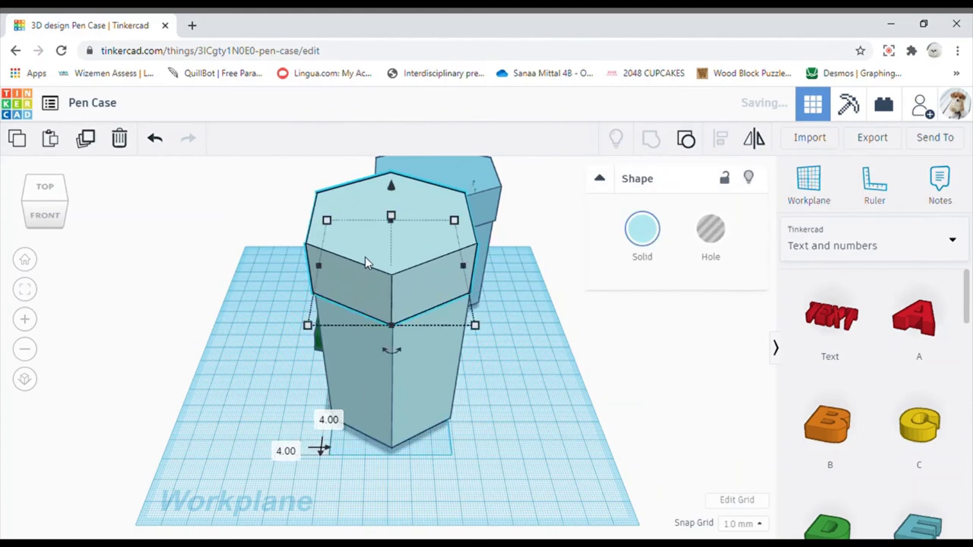
left_click_drag(32, 192, 27, 196)
left_click(27, 196)
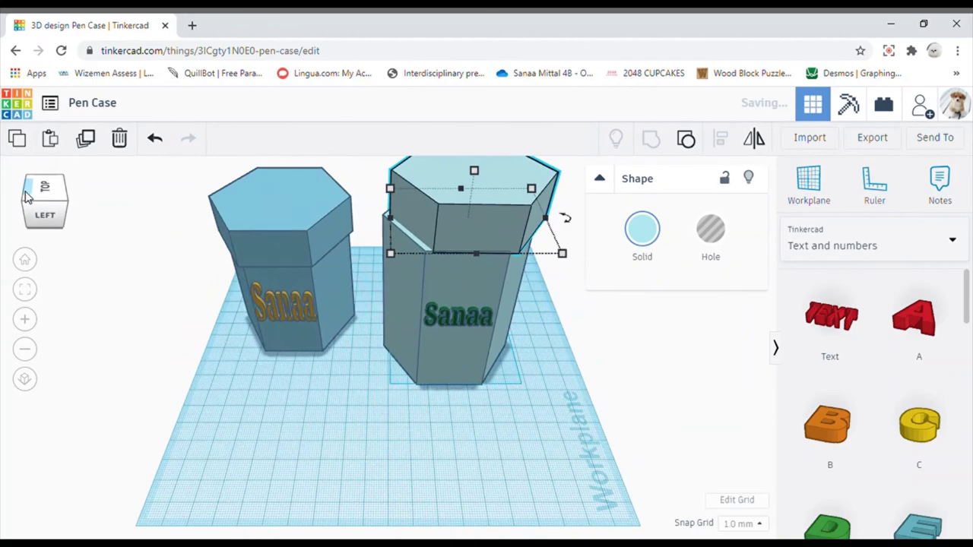
left_click_drag(427, 209, 417, 212)
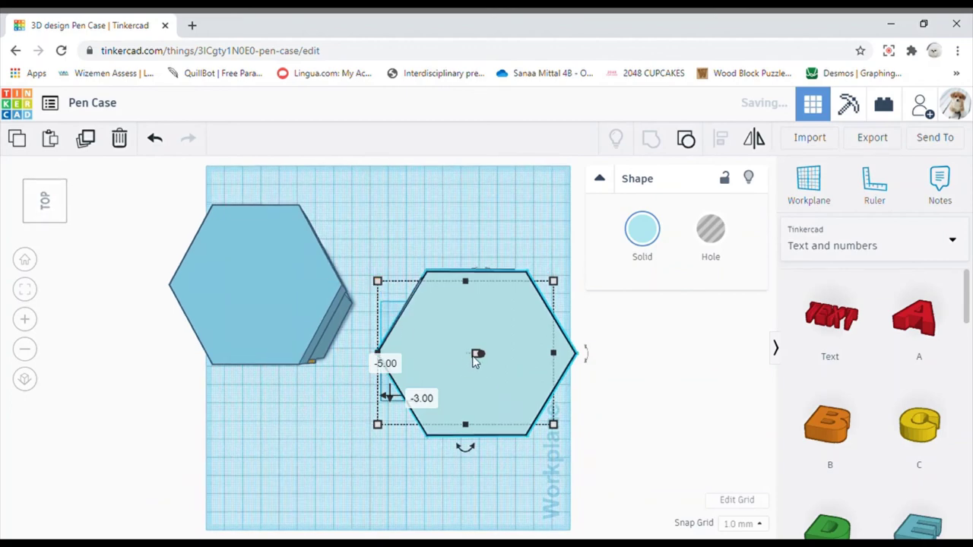
mouse_move(480, 358)
left_mouse_down()
mouse_move(463, 358)
mouse_move(472, 360)
left_mouse_up()
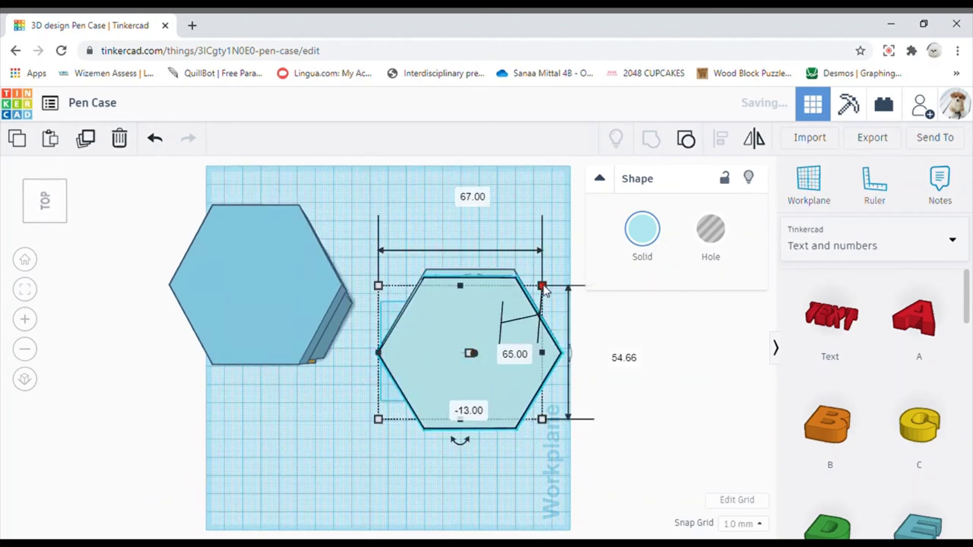
left_click_drag(541, 285, 550, 278)
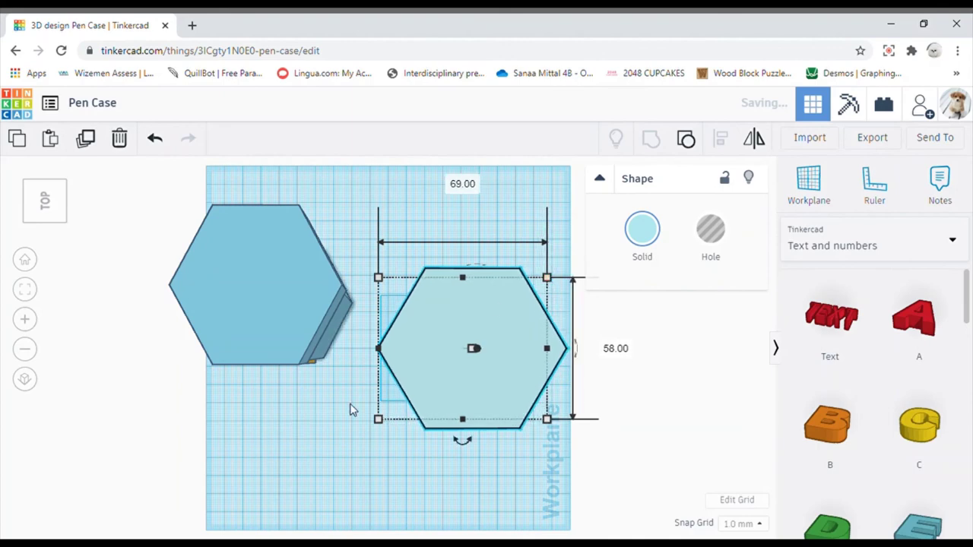
mouse_move(475, 354)
left_mouse_down()
mouse_move(469, 347)
mouse_move(476, 356)
left_mouse_up()
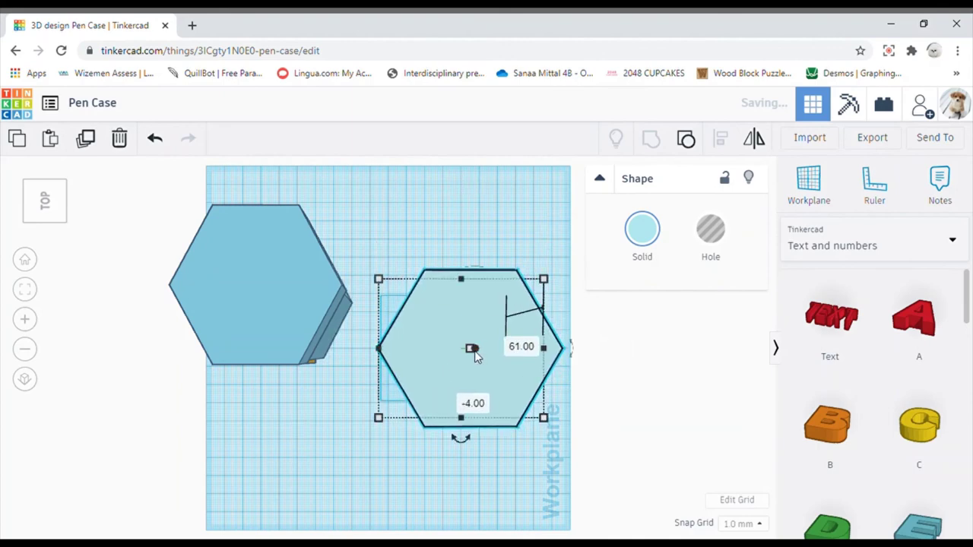
Group the dark-green Sanaa text with the pen case body.
left_click(47, 218)
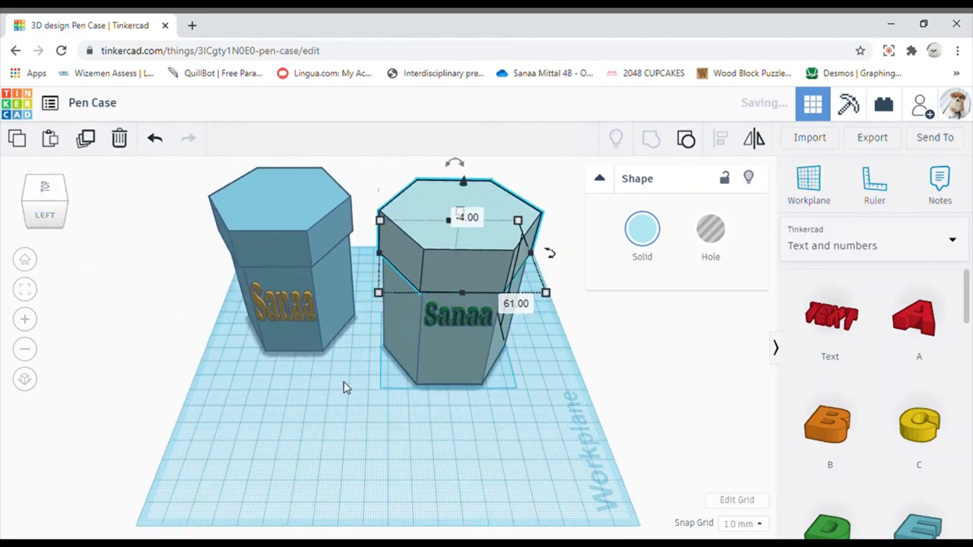
left_click(344, 387)
left_click(412, 341)
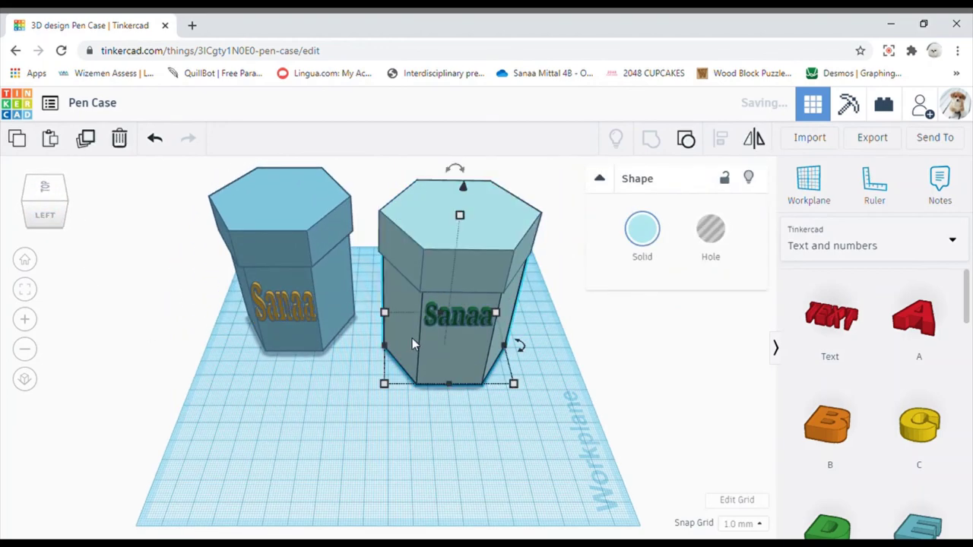
left_click(430, 323, "shift")
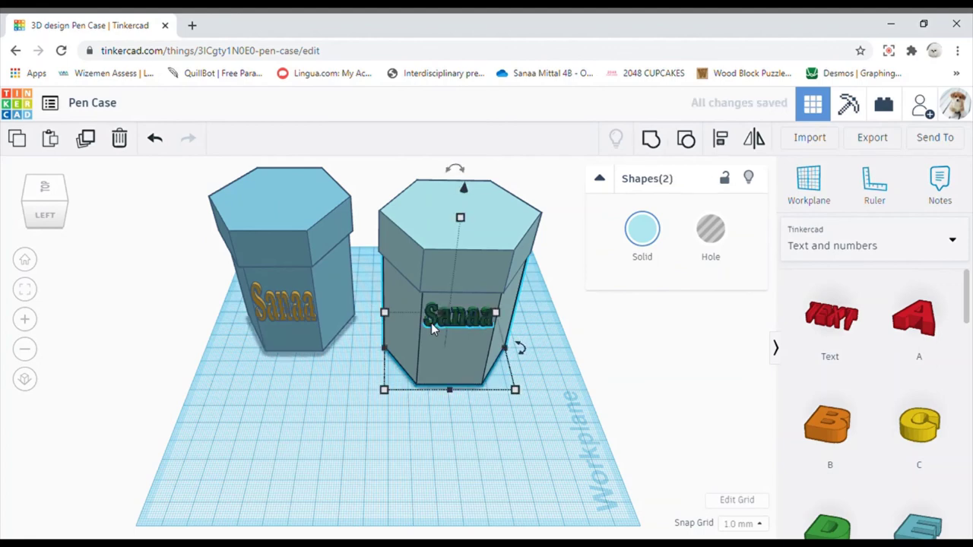
left_click(651, 138)
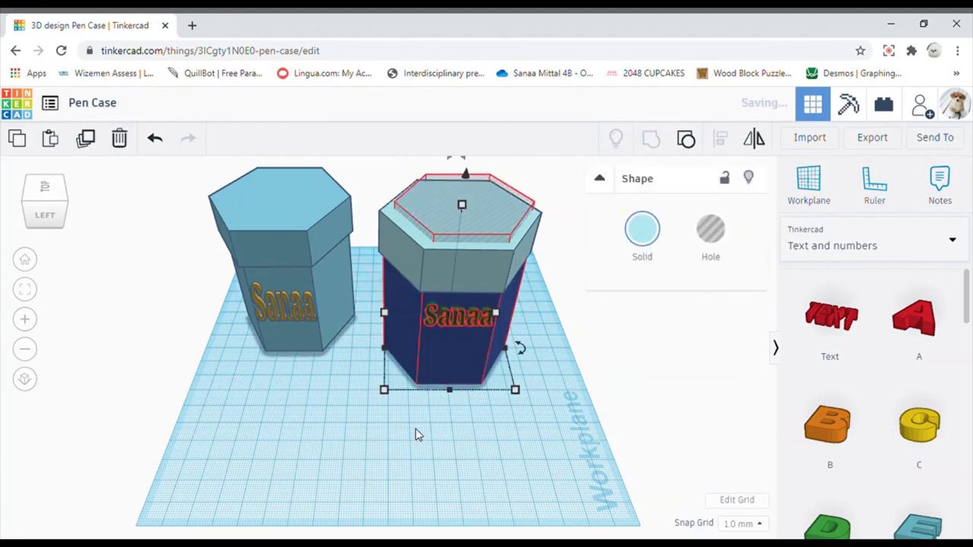
left_click(363, 456)
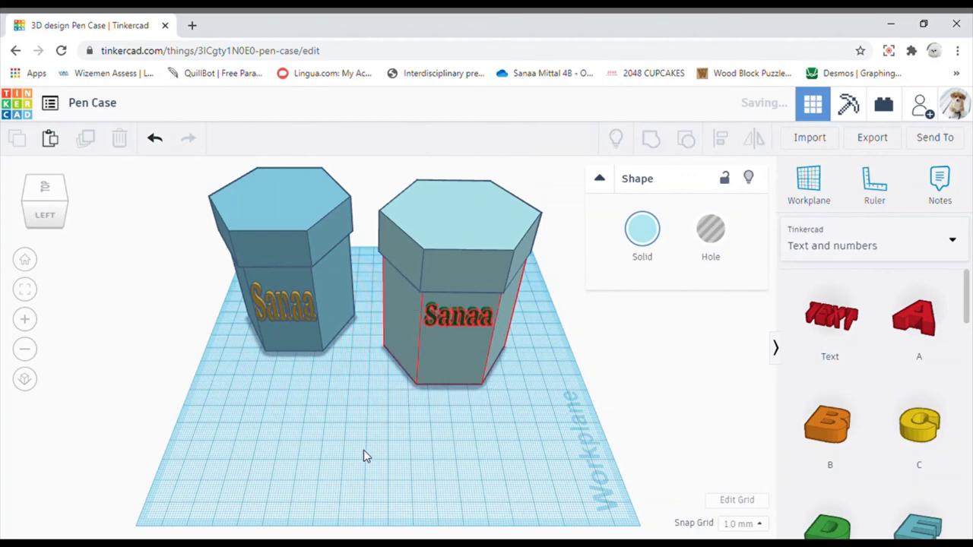
Move the lid to the front and tick Multicolor so the text stays green.
left_click_drag(419, 254, 271, 460)
left_click(441, 296)
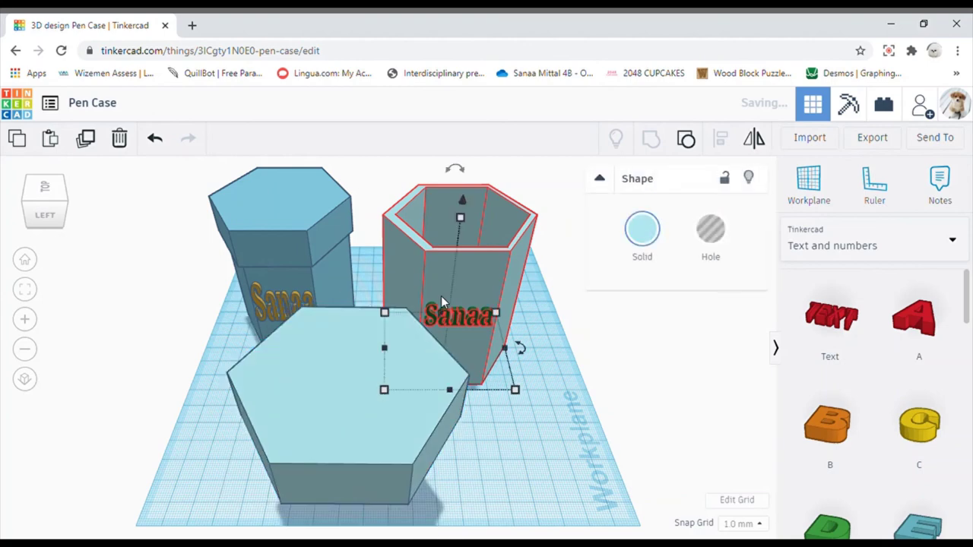
left_click(640, 229)
left_click(647, 425)
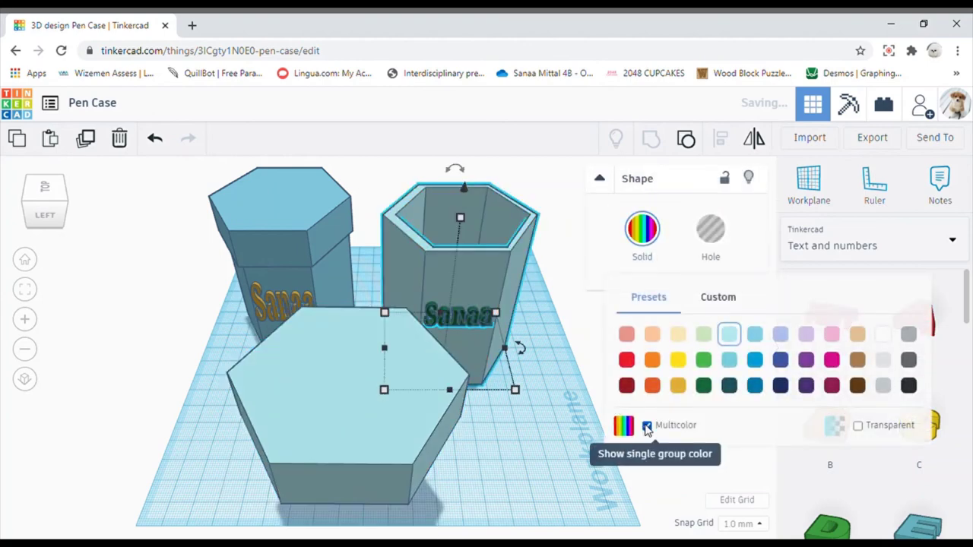
left_click(561, 466)
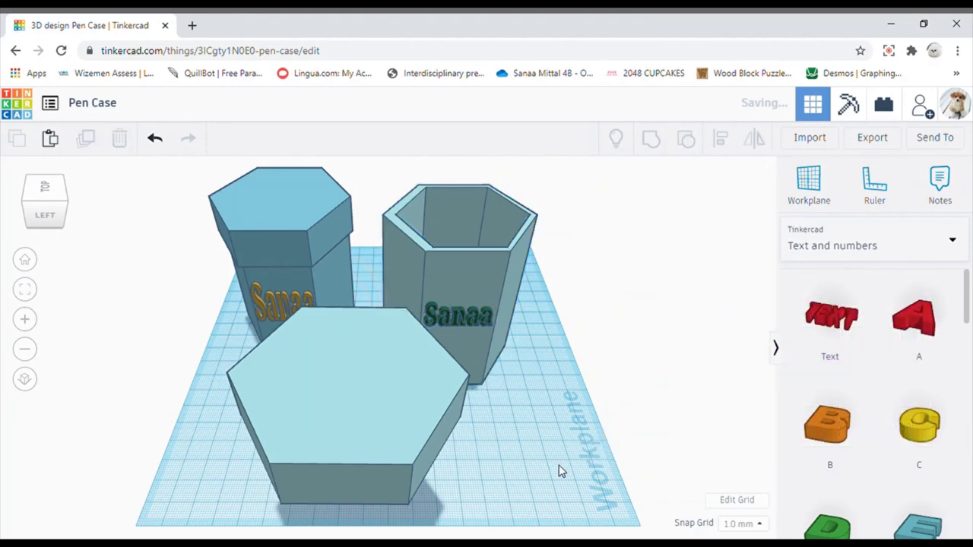
Drop the light-blue lid back onto the top of the second pen case.
left_click_drag(402, 406, 498, 225)
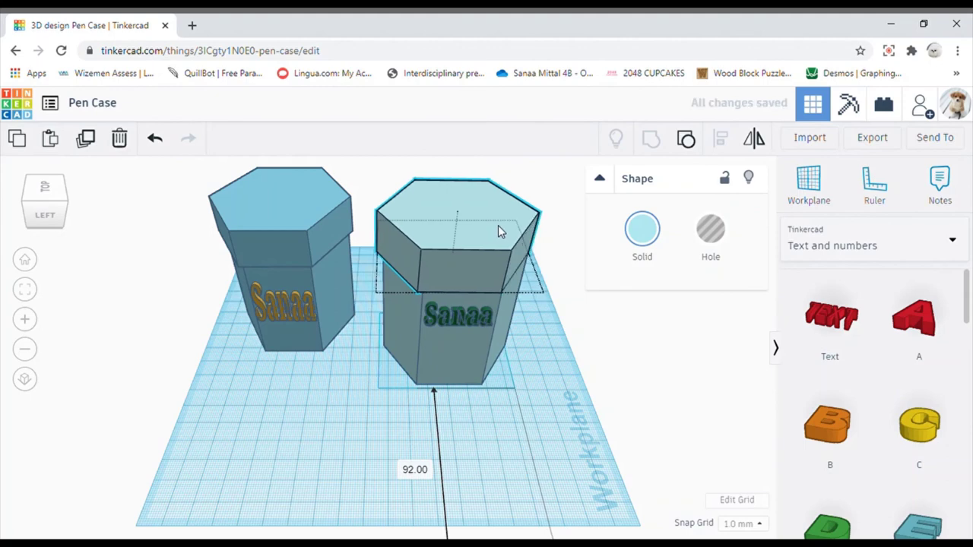
left_click(317, 477)
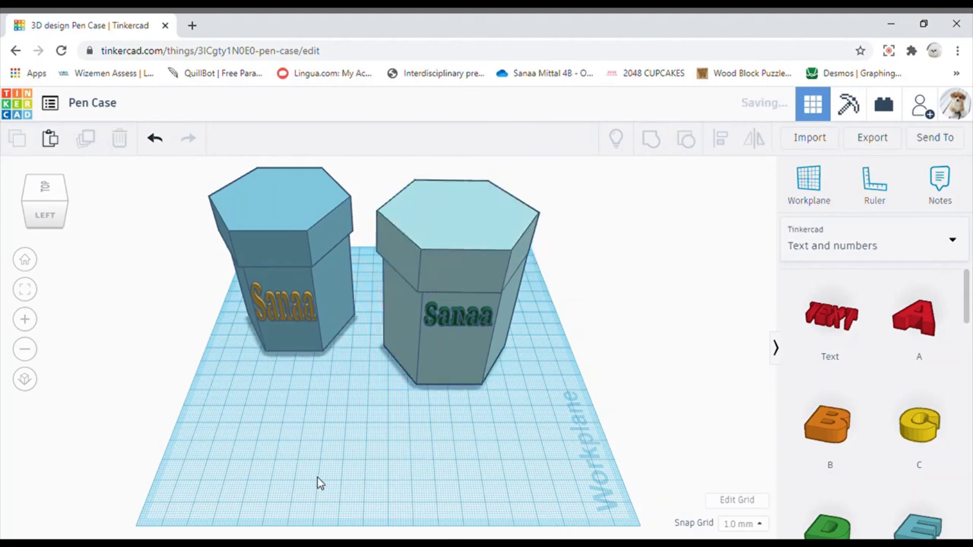